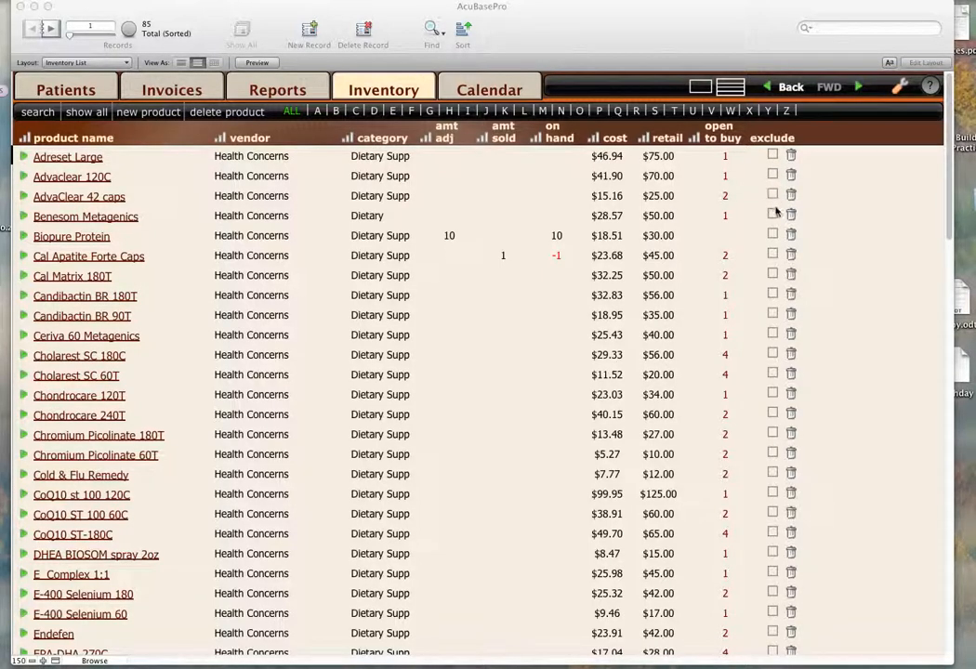
Exclude Adreset Large and Advaclear 120C from the inventory and check the list of excluded products before showing all active products.
left_click(773, 157)
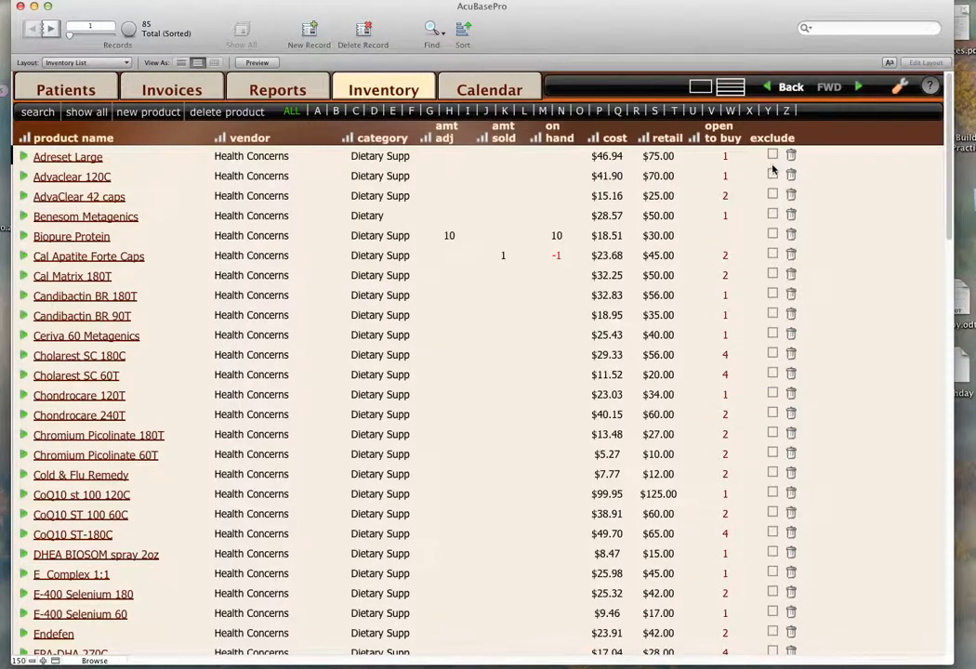
left_click(773, 156)
left_click(774, 175)
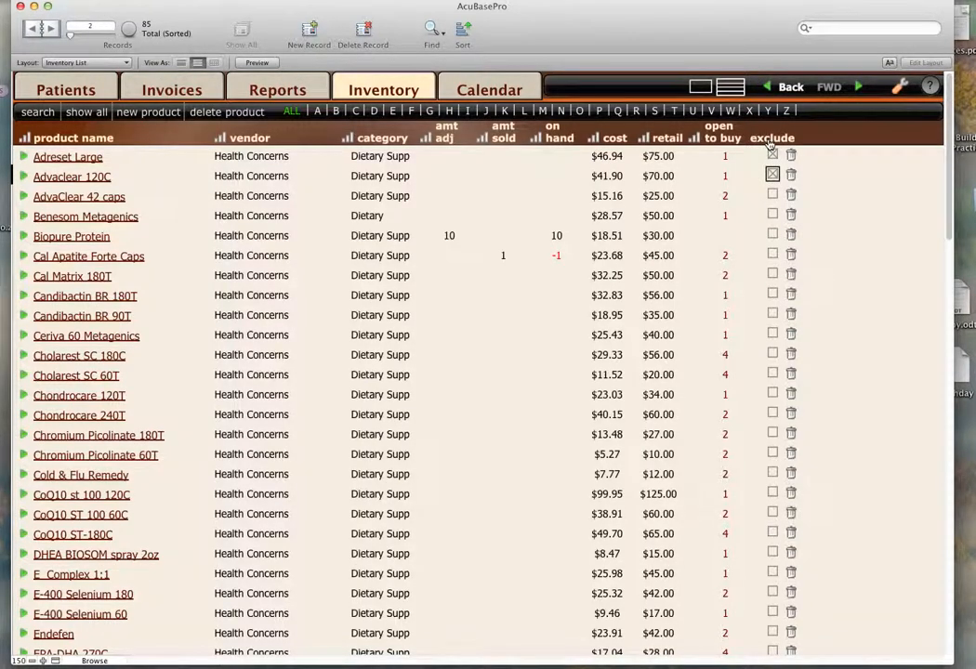
left_click(771, 139)
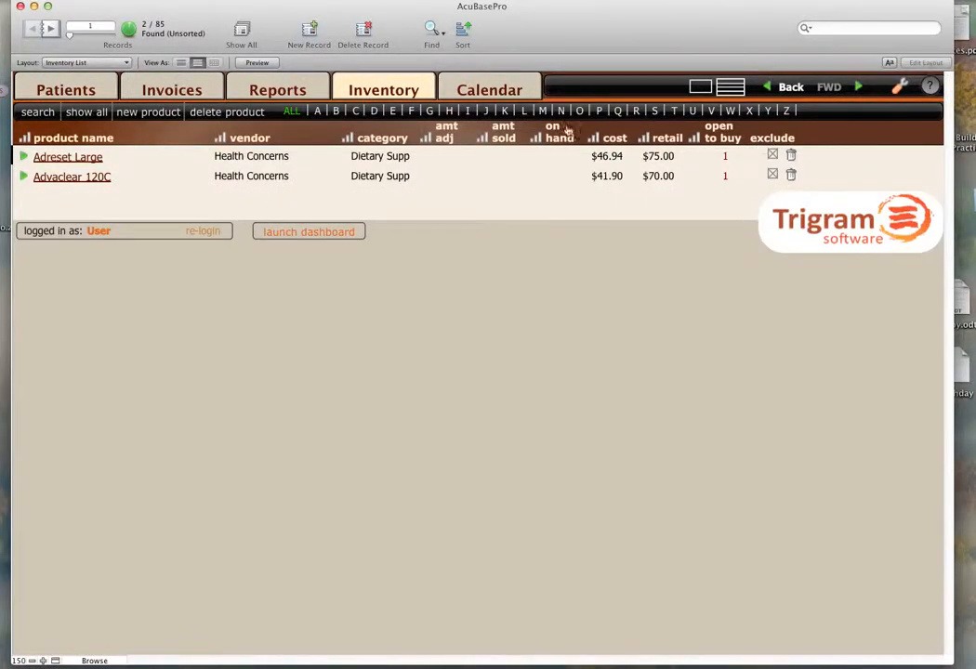
left_click(92, 112)
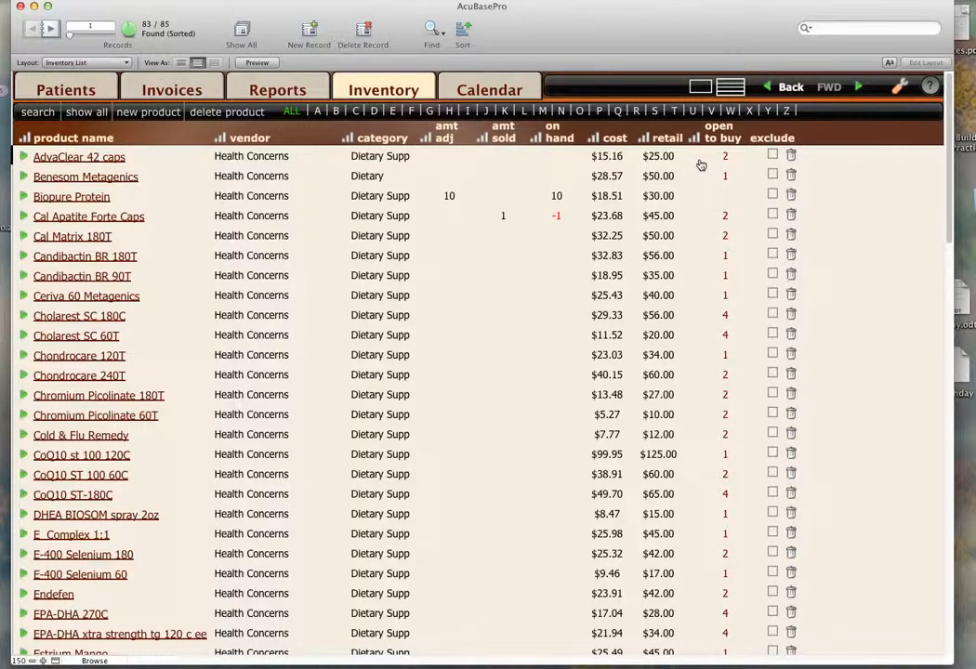
Restore Adreset Large and Advaclear 120C from the excluded products to the full inventory list.
left_click(772, 139)
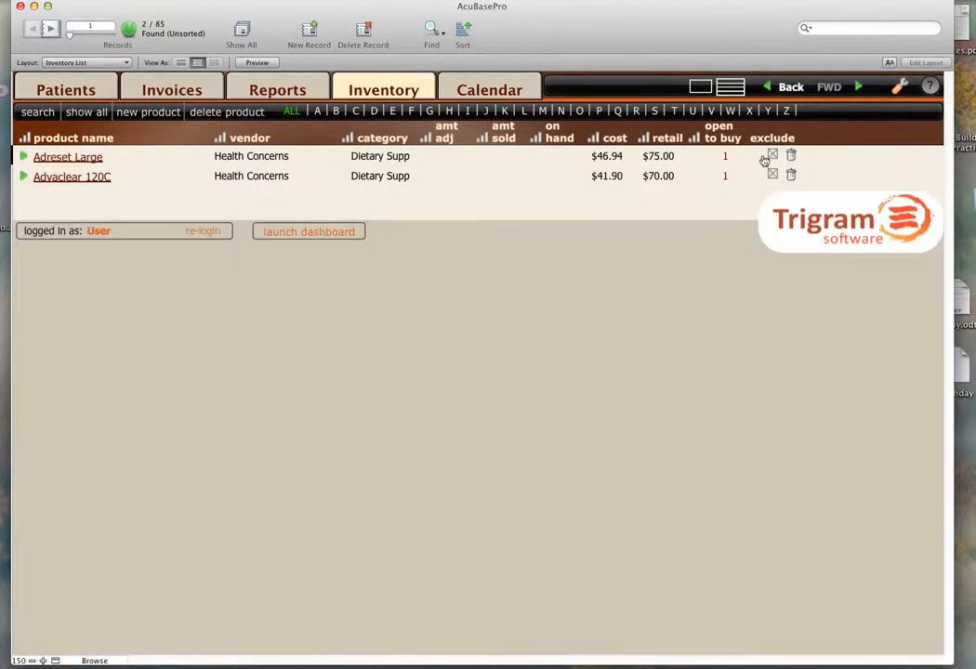
left_click(773, 155)
left_click(773, 175)
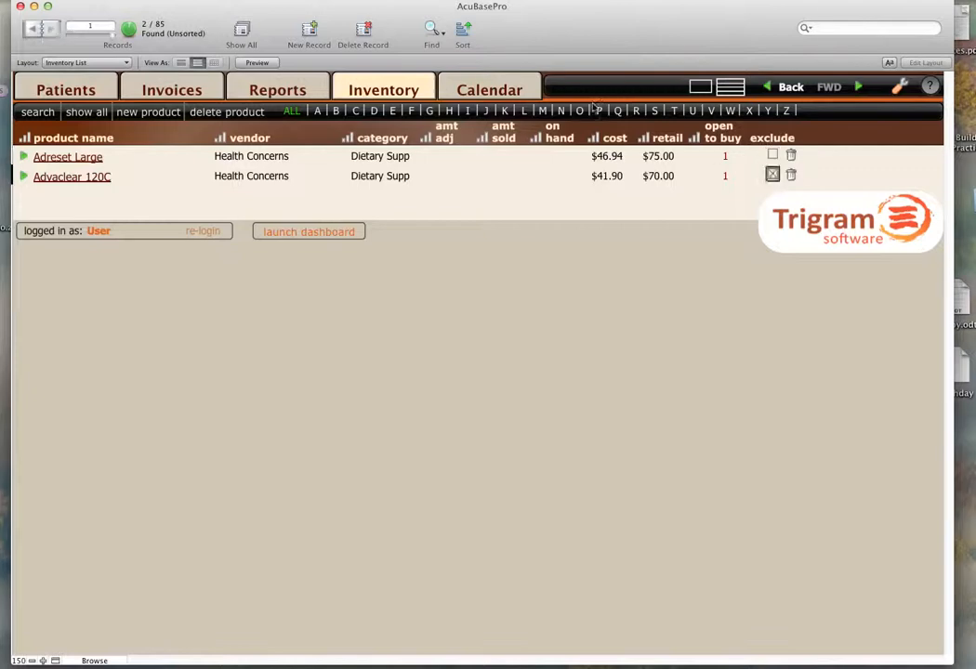
left_click(94, 111)
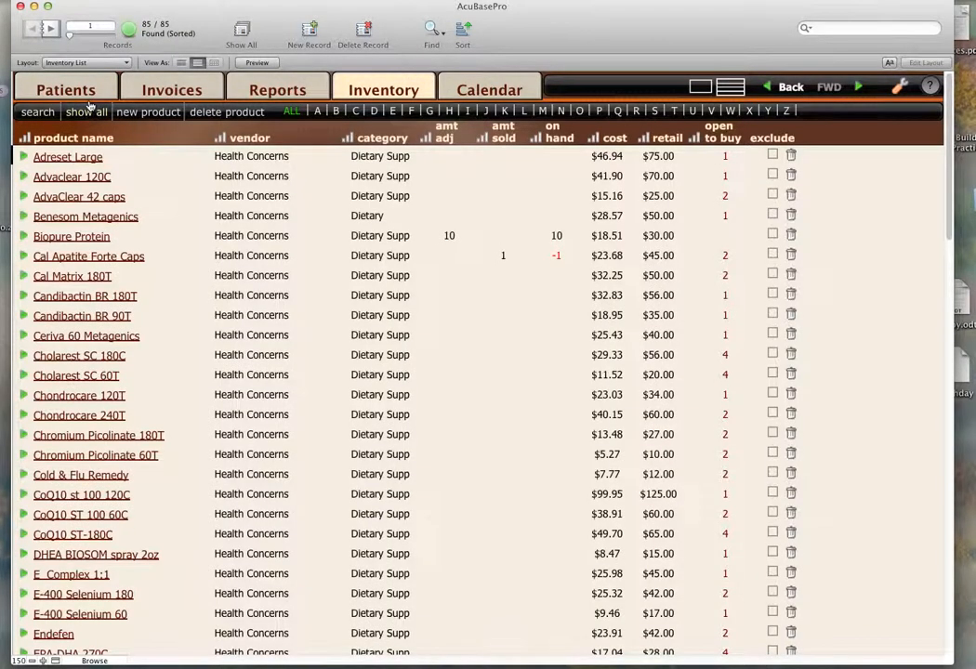
Open the Adreset Large product record and review its name, cost, retail price and superbill tax choices.
left_click(85, 158)
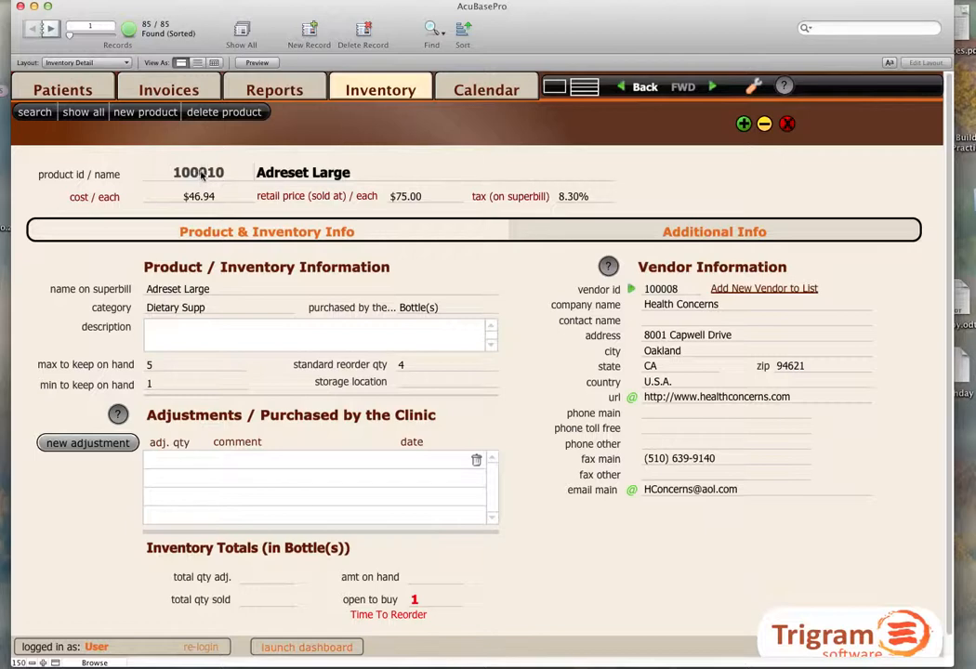
left_click(282, 175)
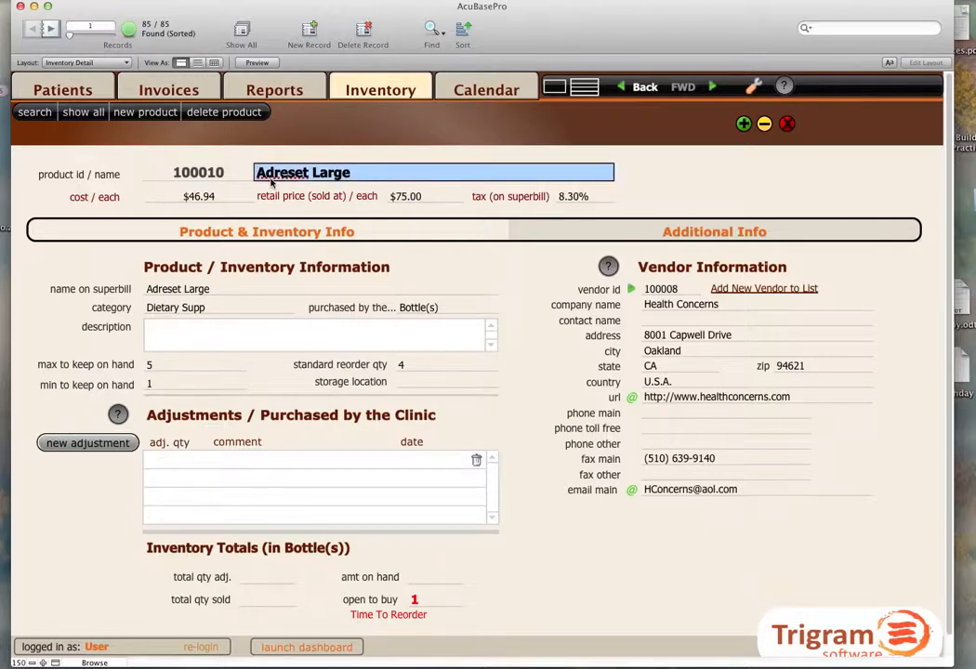
left_click(220, 199)
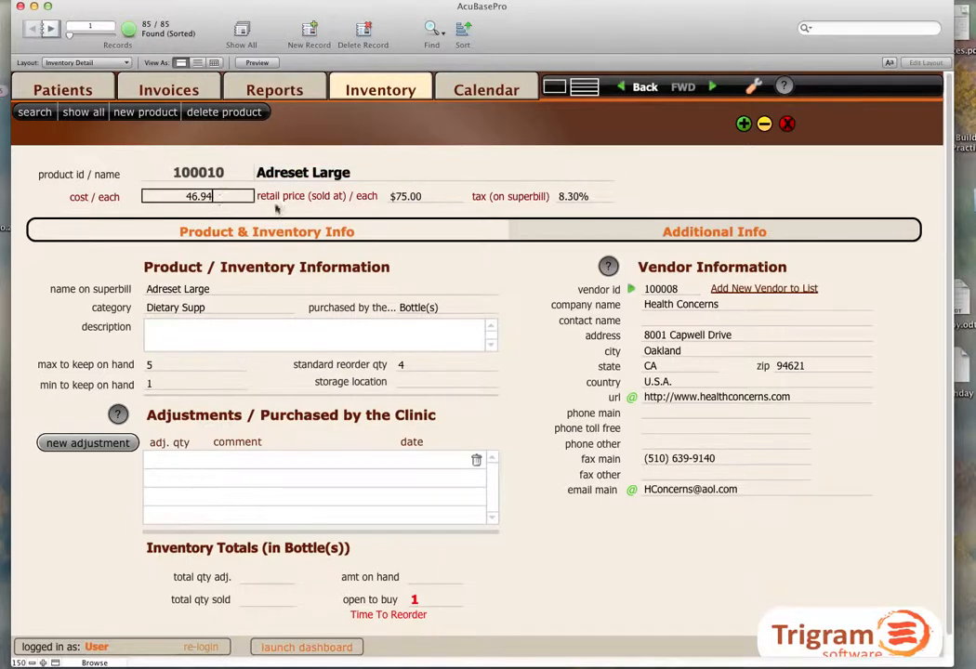
left_click(415, 197)
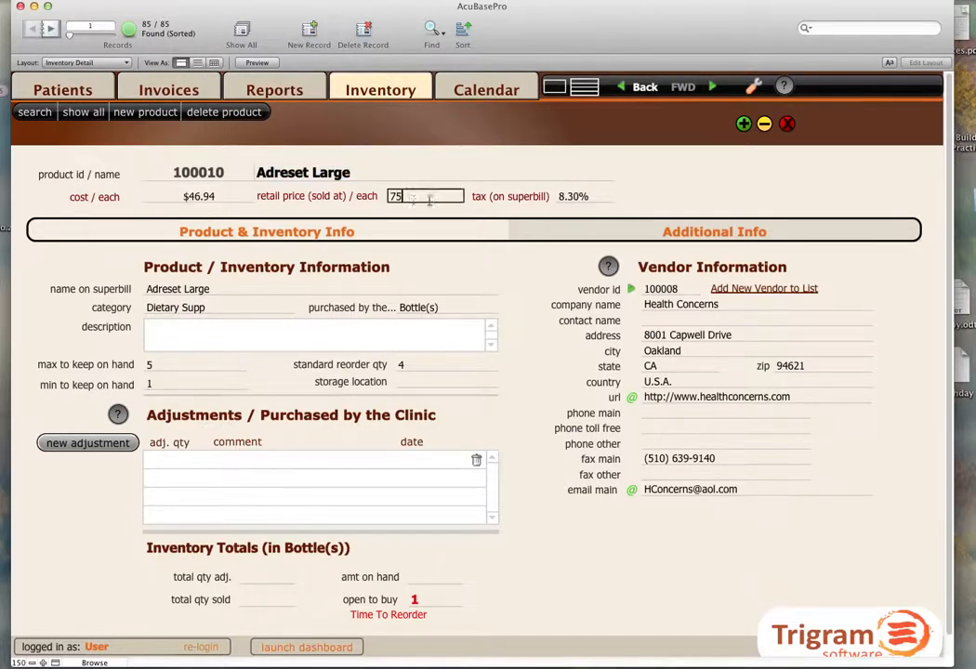
left_click(595, 198)
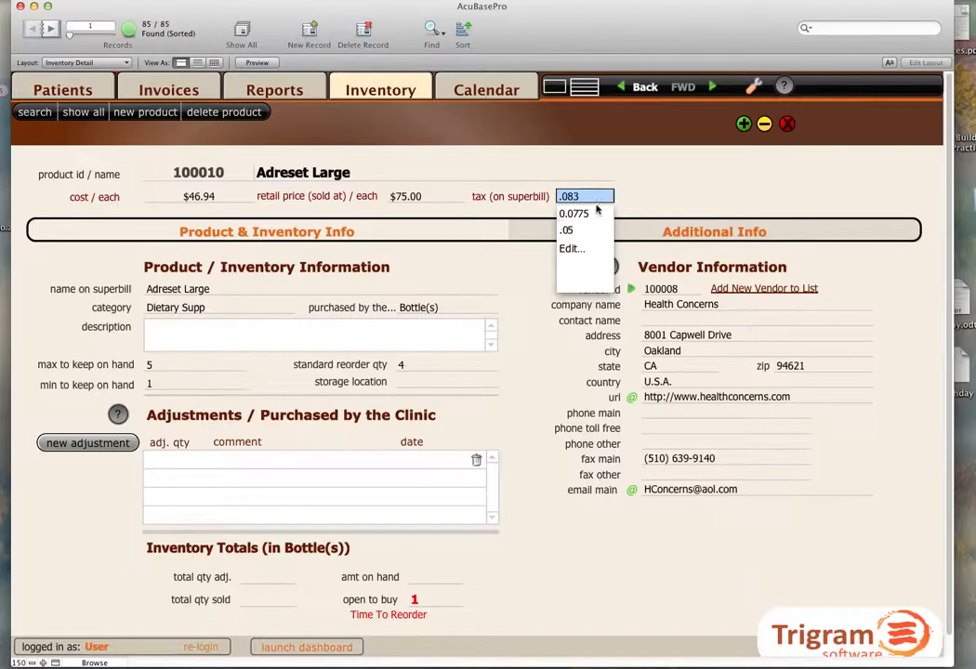
Look up the default product tax rate in the general billing preferences and return to the product record.
left_click(753, 87)
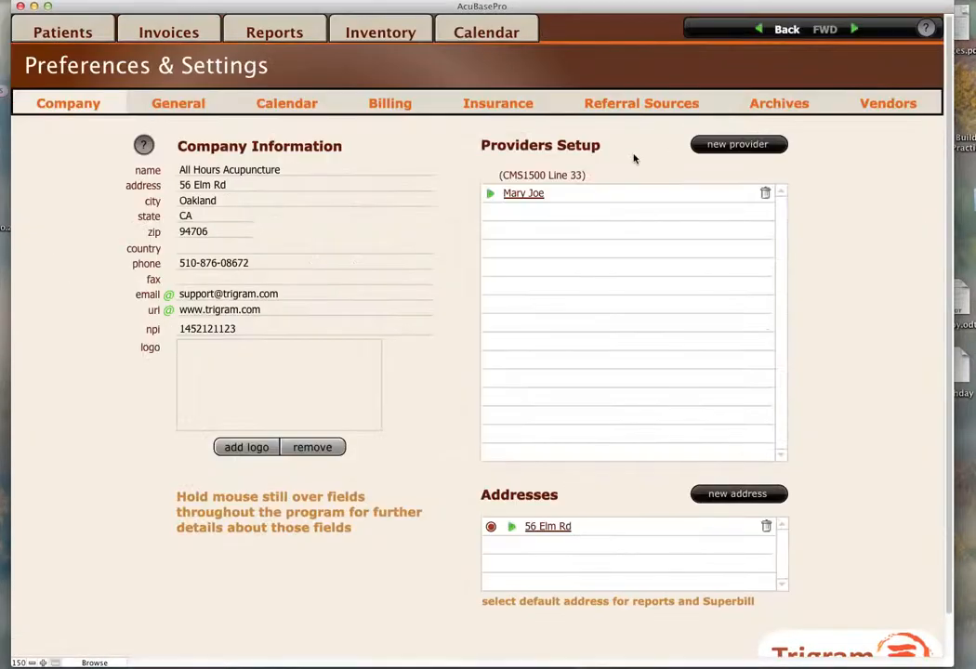
left_click(396, 108)
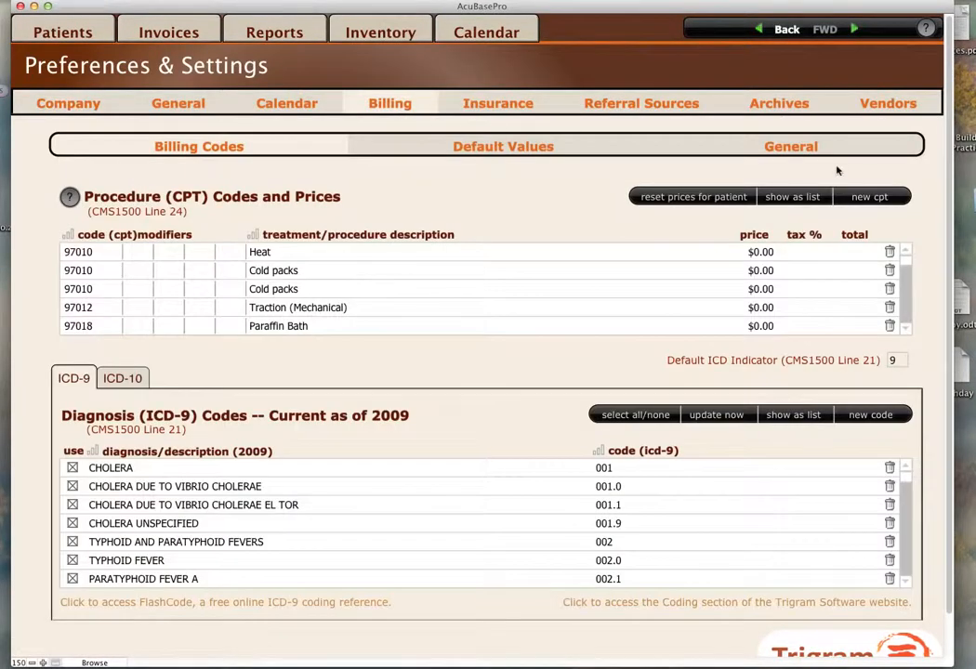
left_click(693, 144)
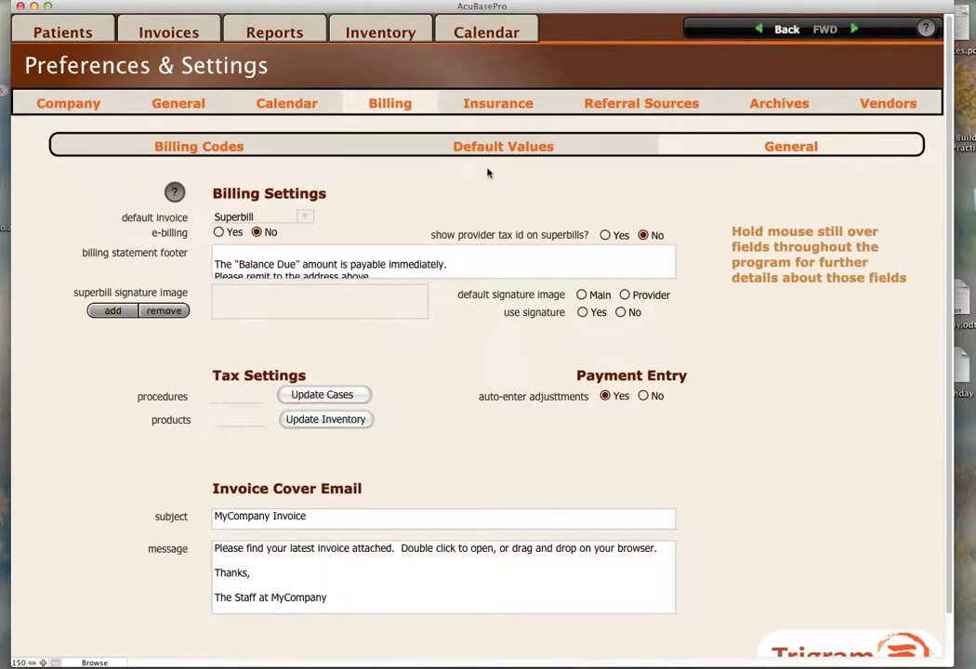
left_click(249, 423)
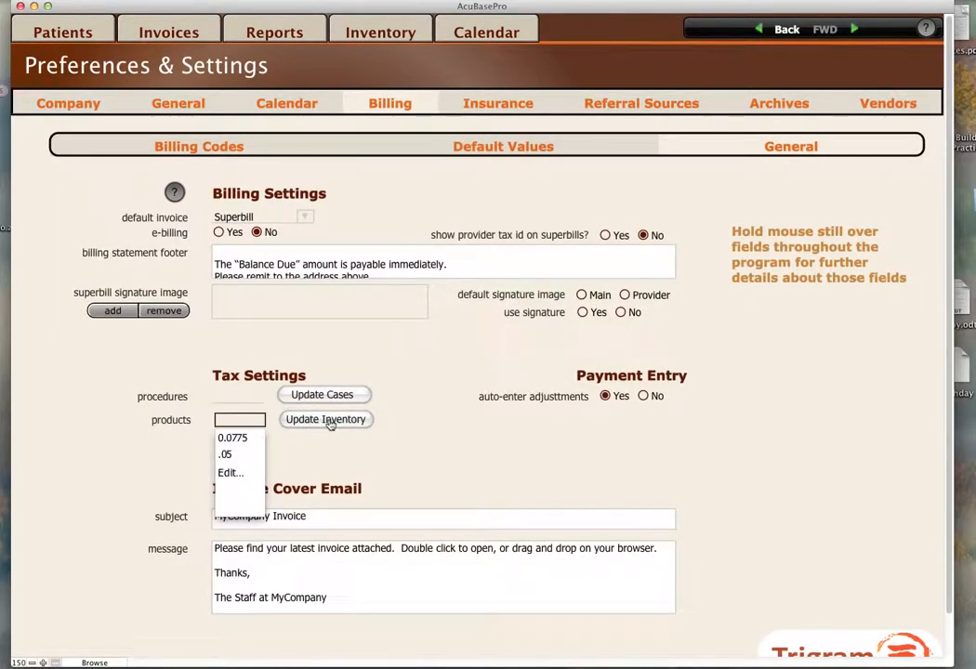
left_click(787, 32)
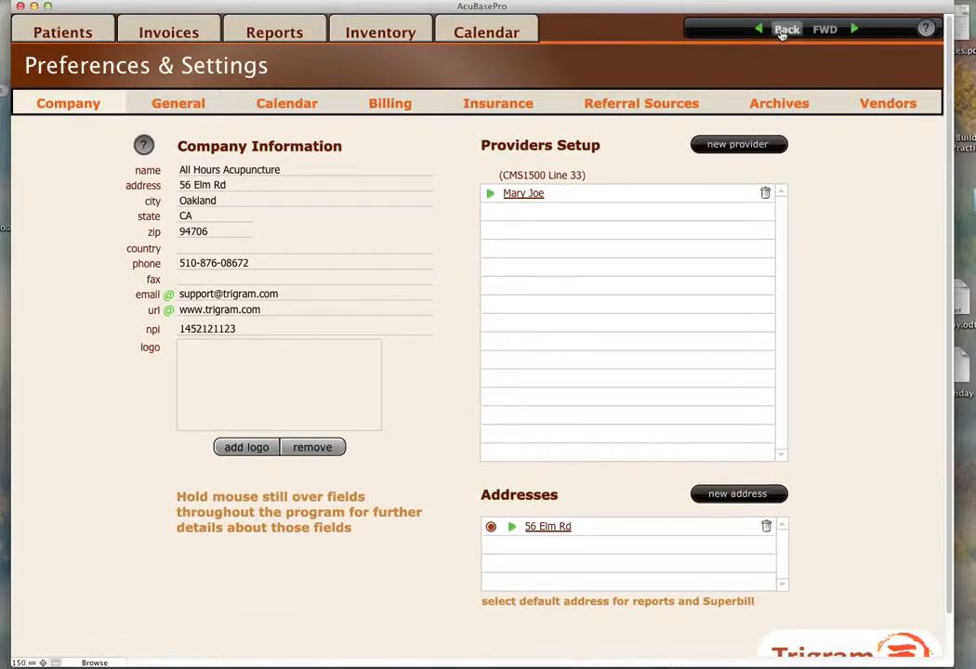
left_click(782, 34)
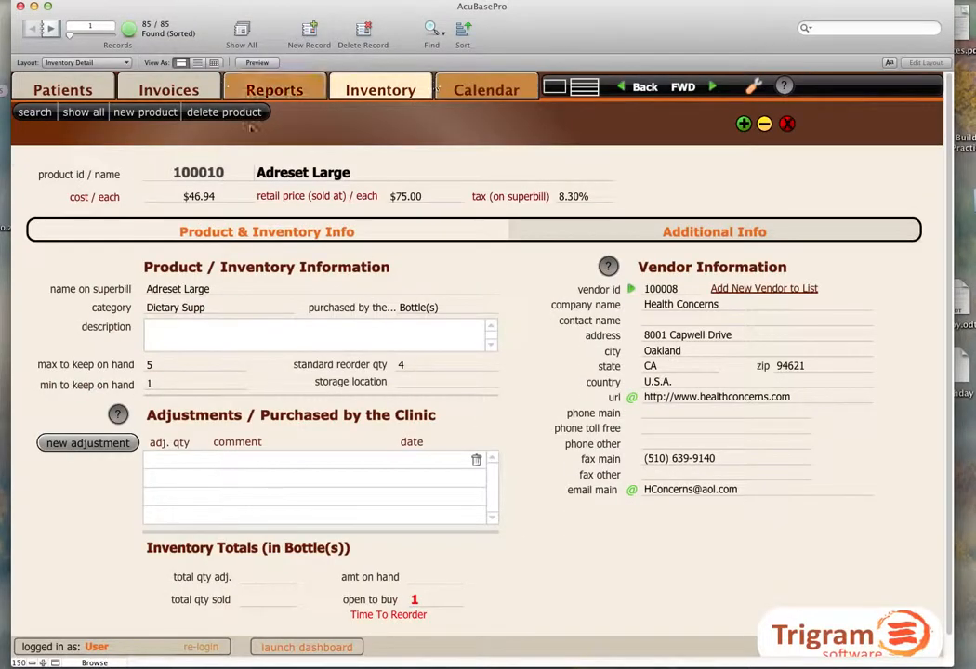
Shorten the product's name on the superbill to "Adreset Lg".
left_click(224, 291)
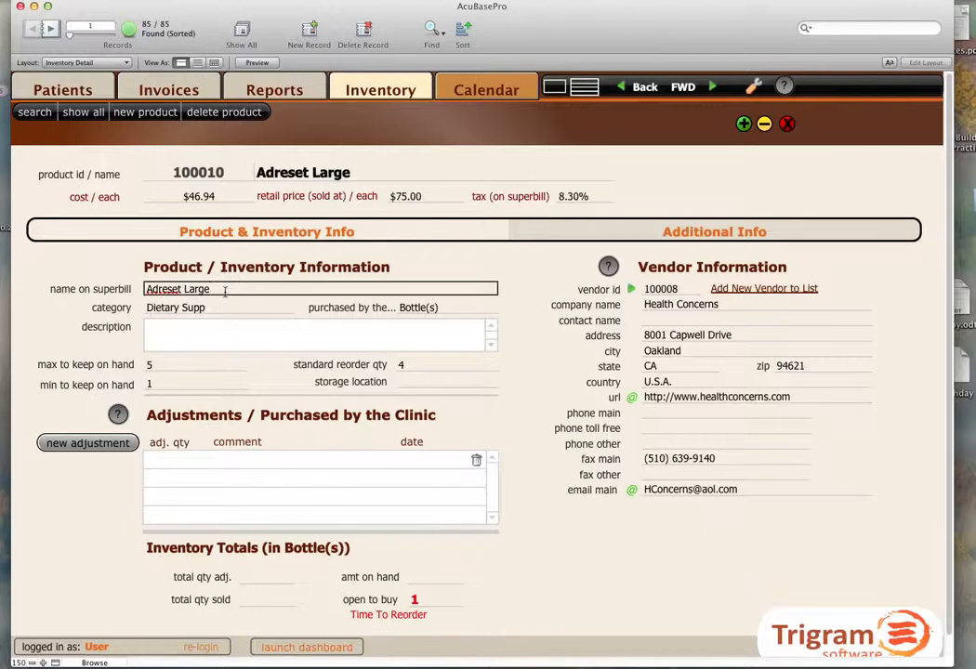
key("BackSpace")
type("g")
Delete Tea from the editable list of product categories and open the choices for the purchase unit.
left_click(259, 313)
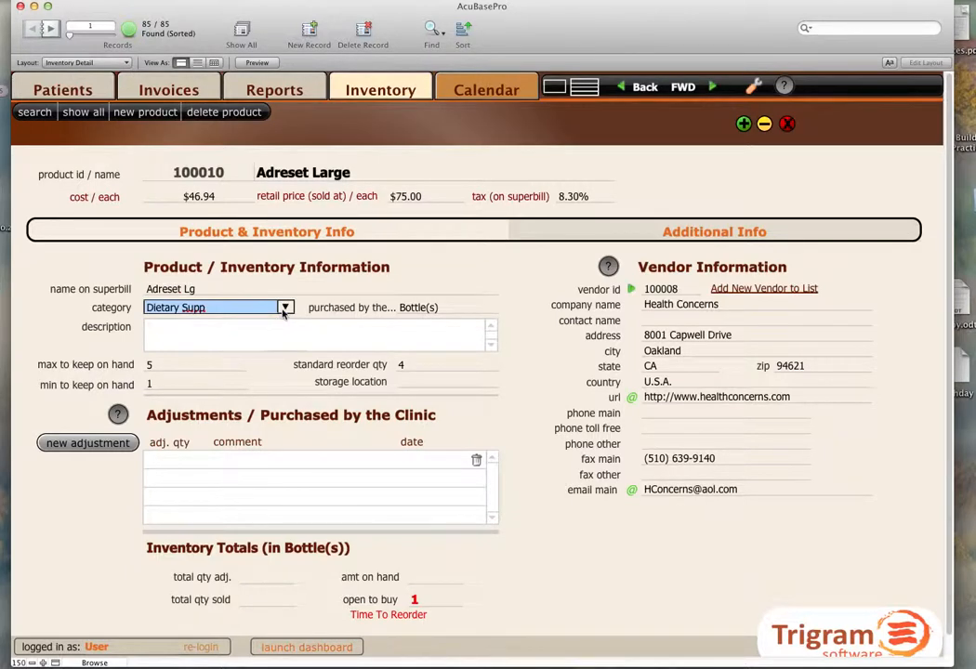
left_click(259, 317)
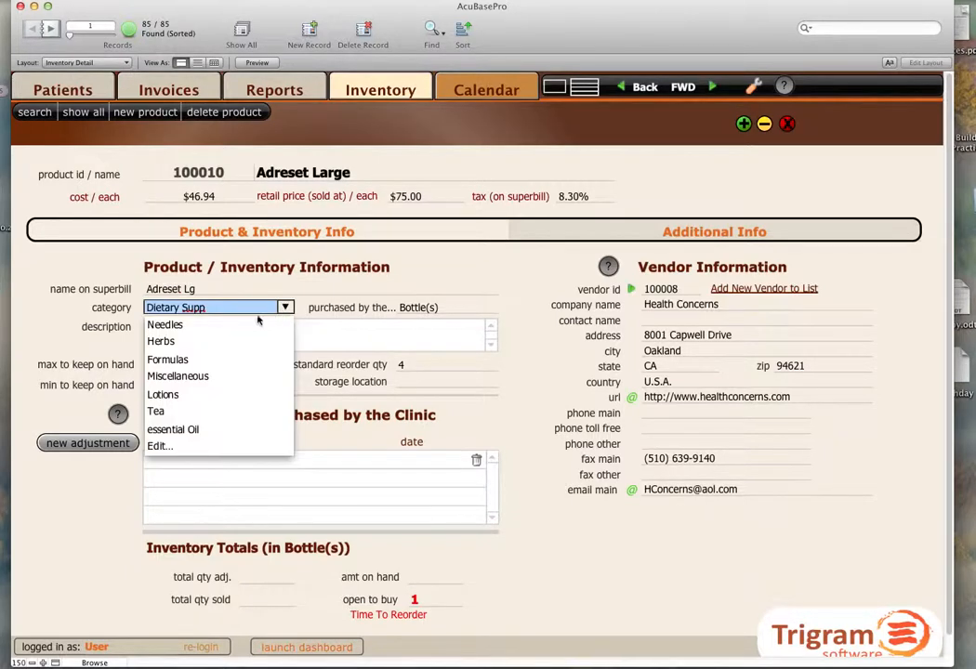
left_click(164, 447)
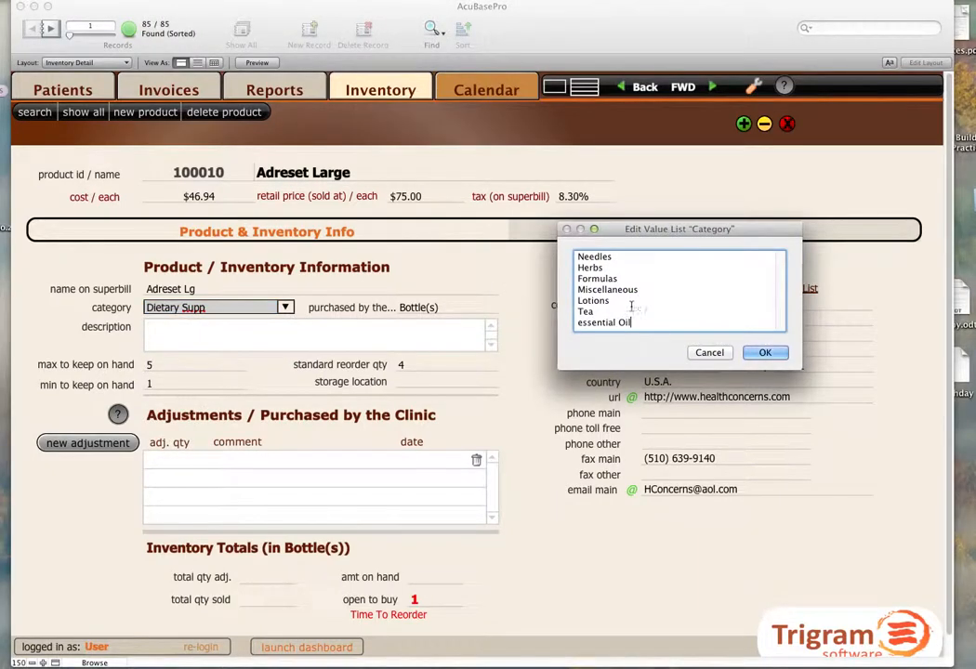
double_click(584, 311)
key("BackSpace")
key("Delete")
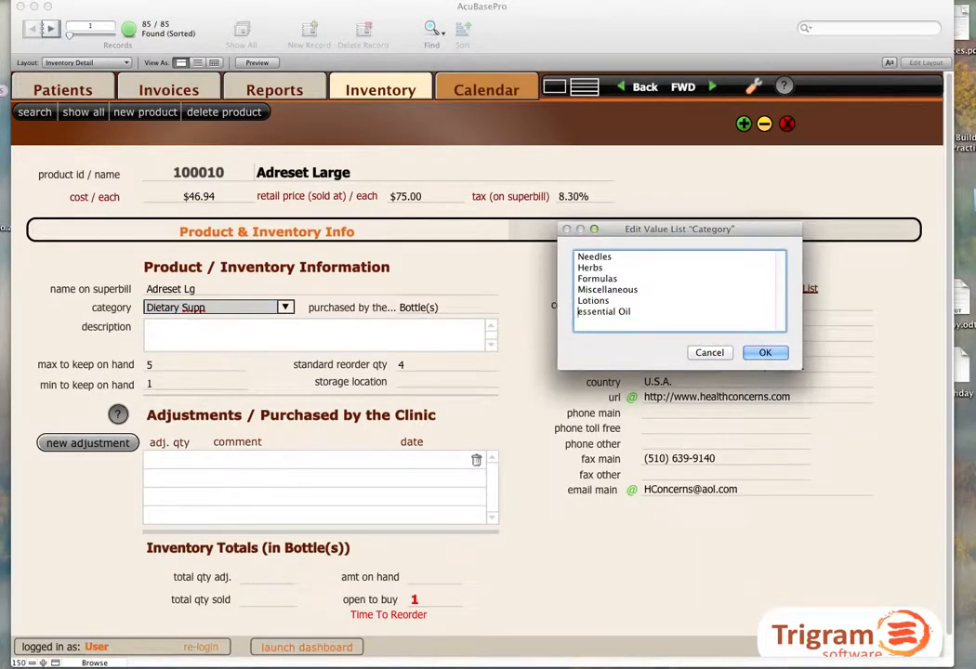
left_click(764, 352)
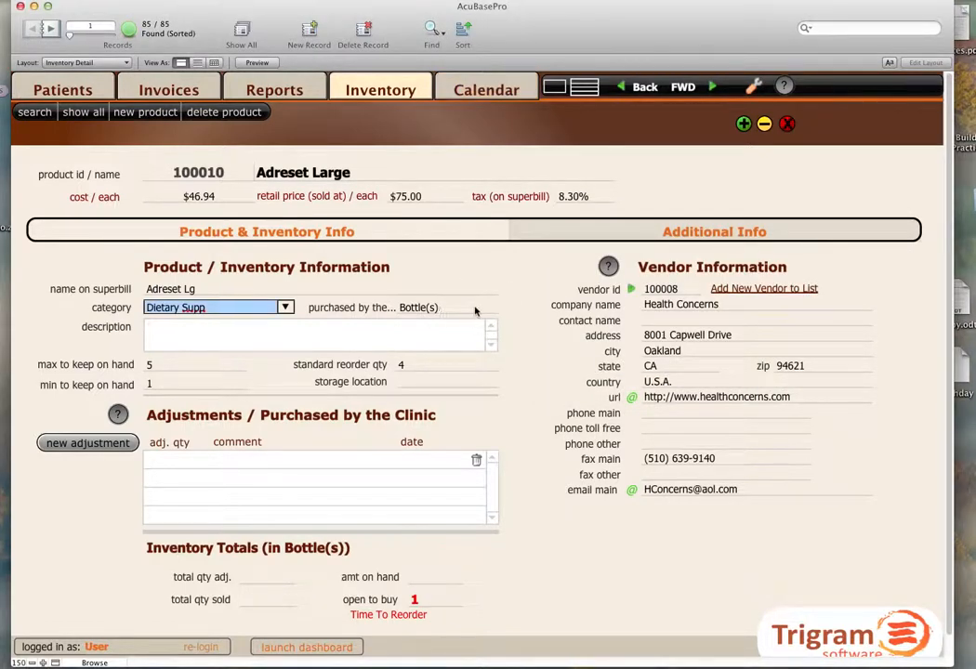
left_click(490, 311)
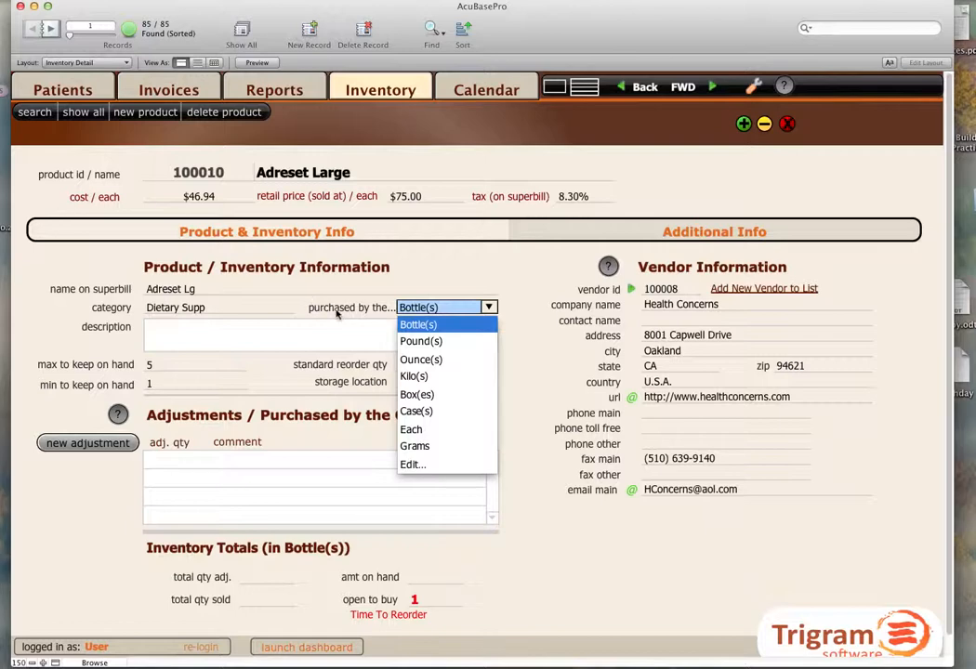
Record an inventory adjustment of 10 for Adreset Large with the comment "Received new inventory".
left_click(168, 460)
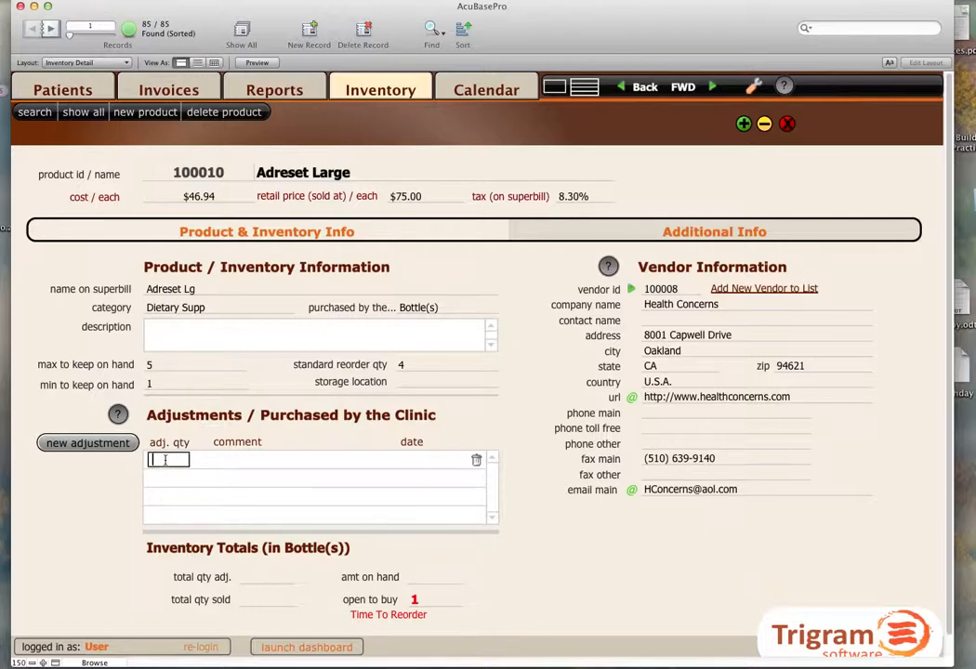
left_click(232, 461)
left_click(245, 479)
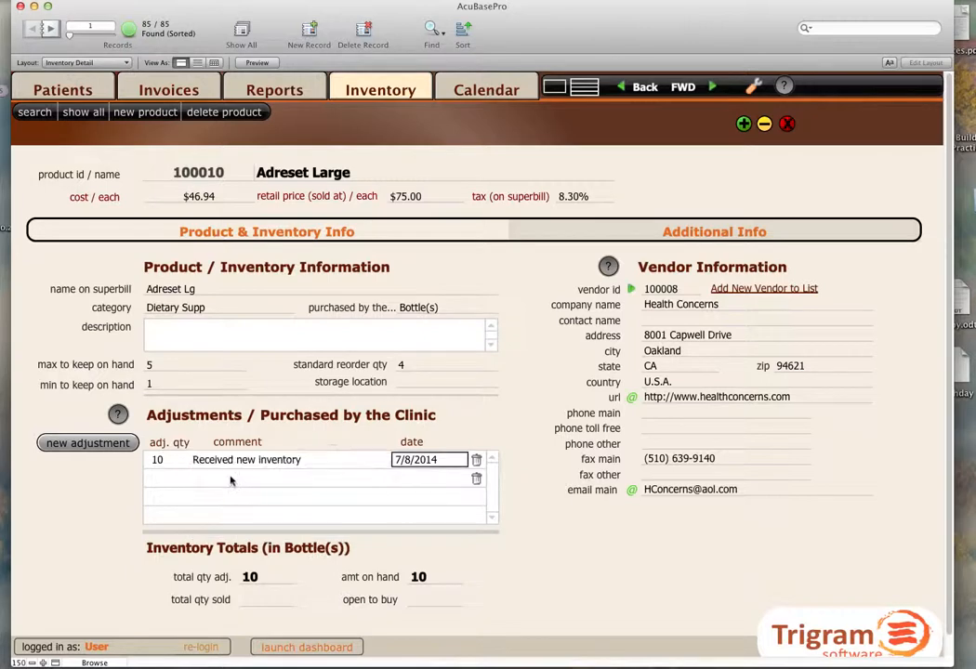
left_click(240, 465)
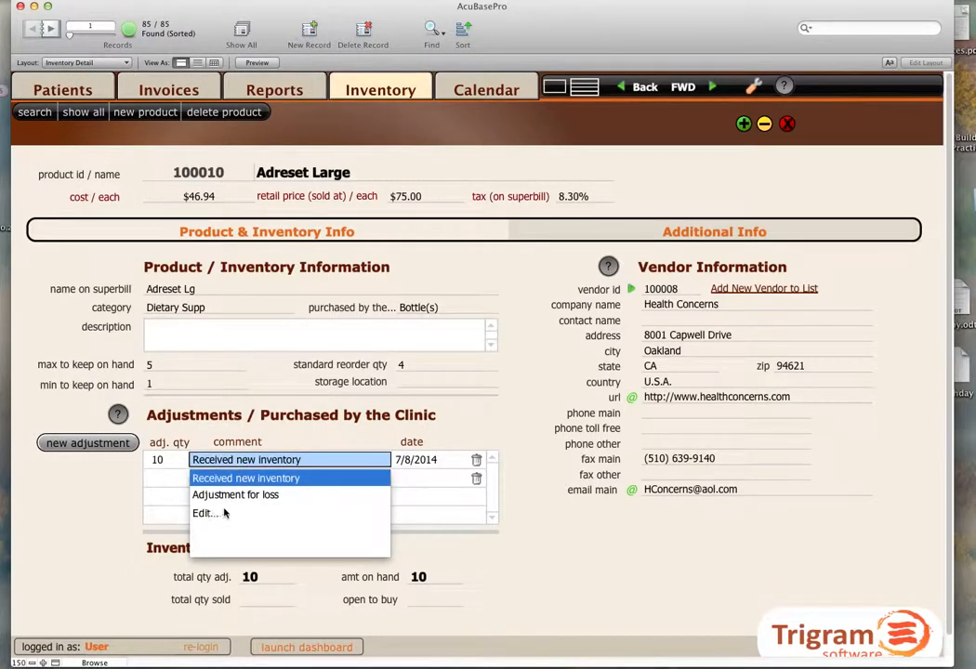
left_click(382, 449)
left_click(417, 460)
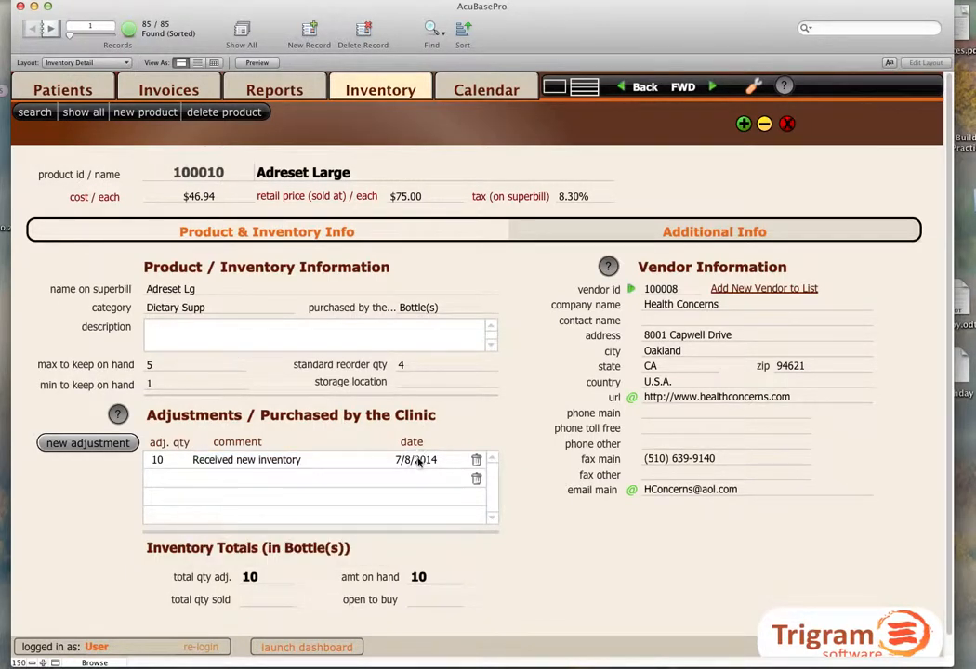
Record a second adjustment of -1 with the comment "Product Expired", adding that comment to the list of choices.
left_click(158, 481)
key("Tab")
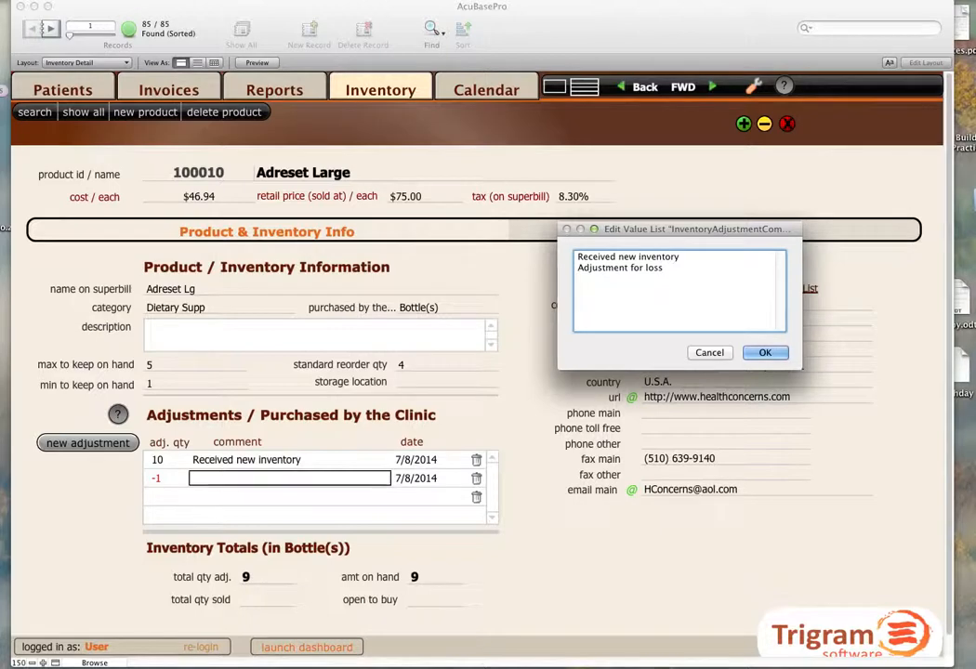
key("Return")
type("Product Expired")
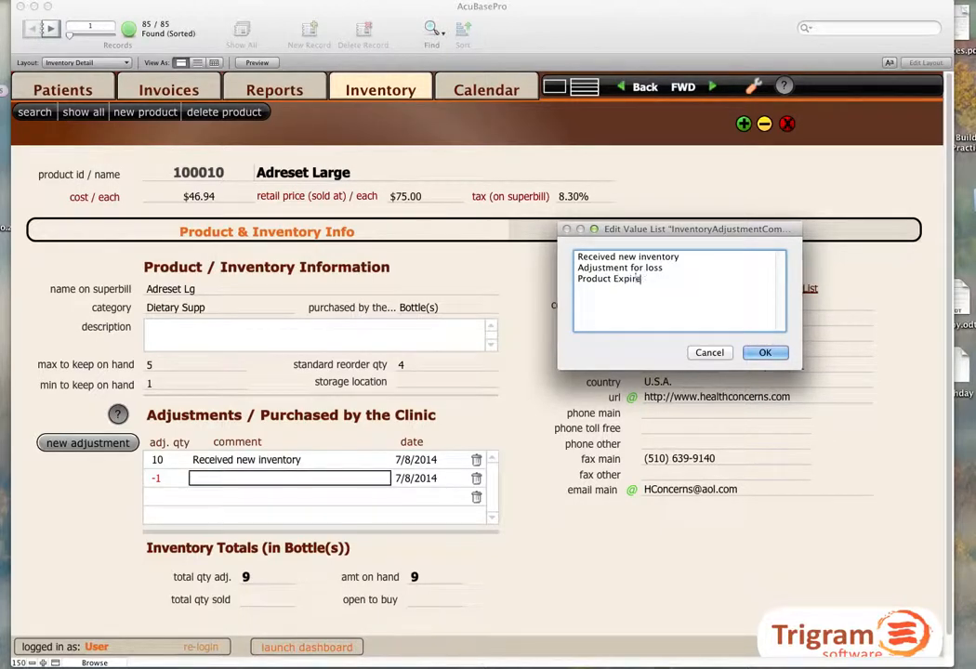
left_click(765, 353)
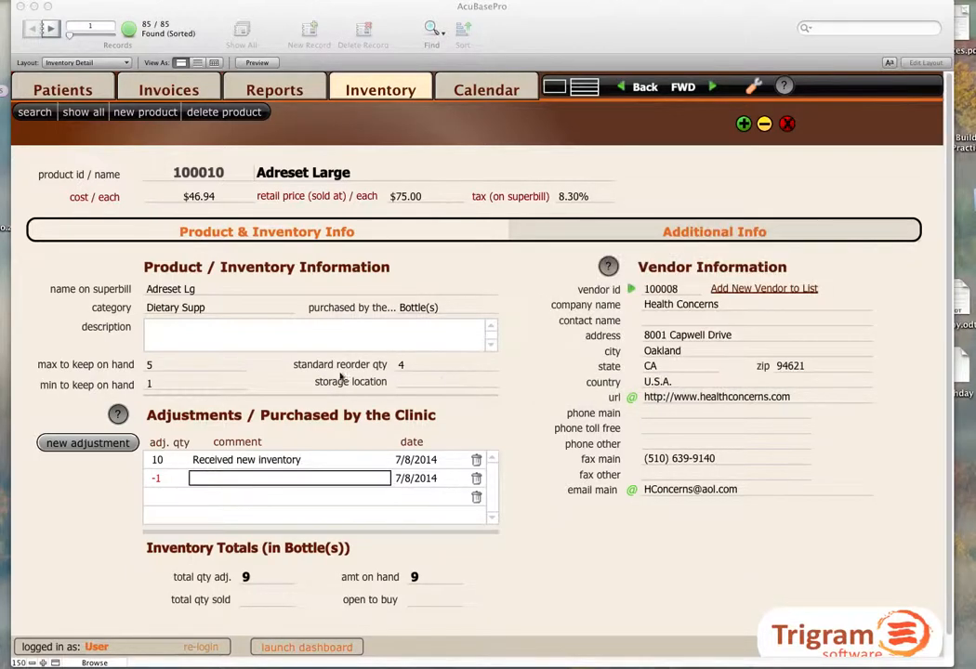
left_click(219, 478)
left_click(254, 534)
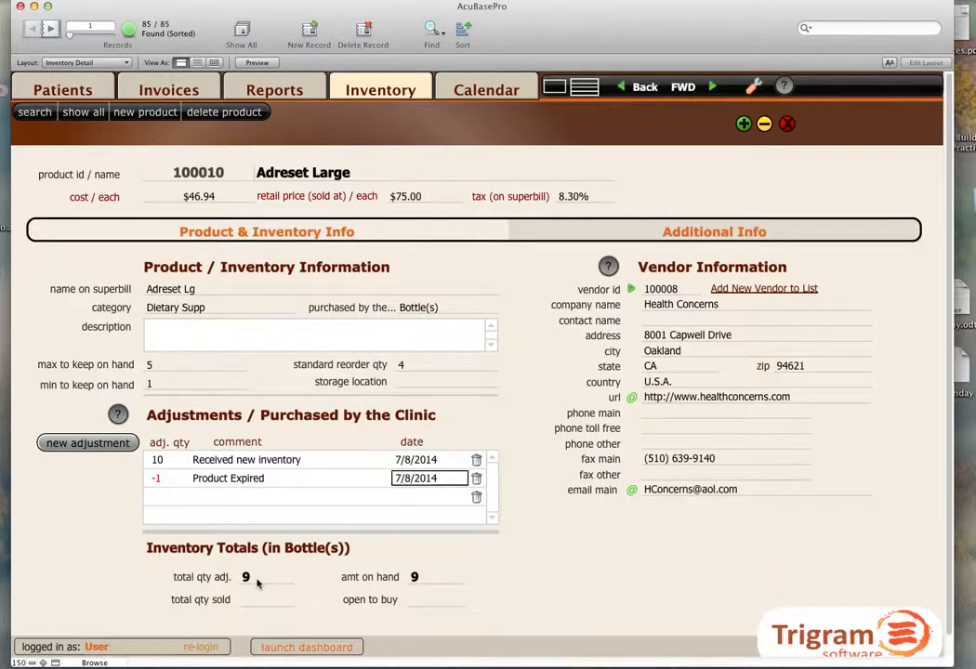
Open the product's minimum to keep on hand value for editing.
left_click(164, 384)
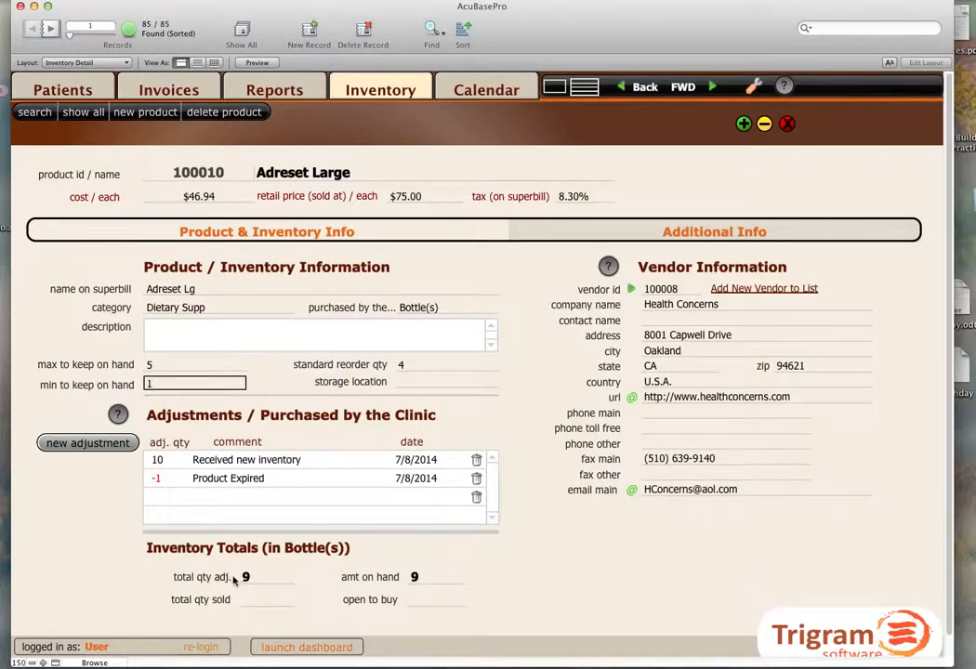
Add Adreset Lg with a quantity of 8 to the products on the superbill of the invoice dated July 8, 2014.
left_click(177, 94)
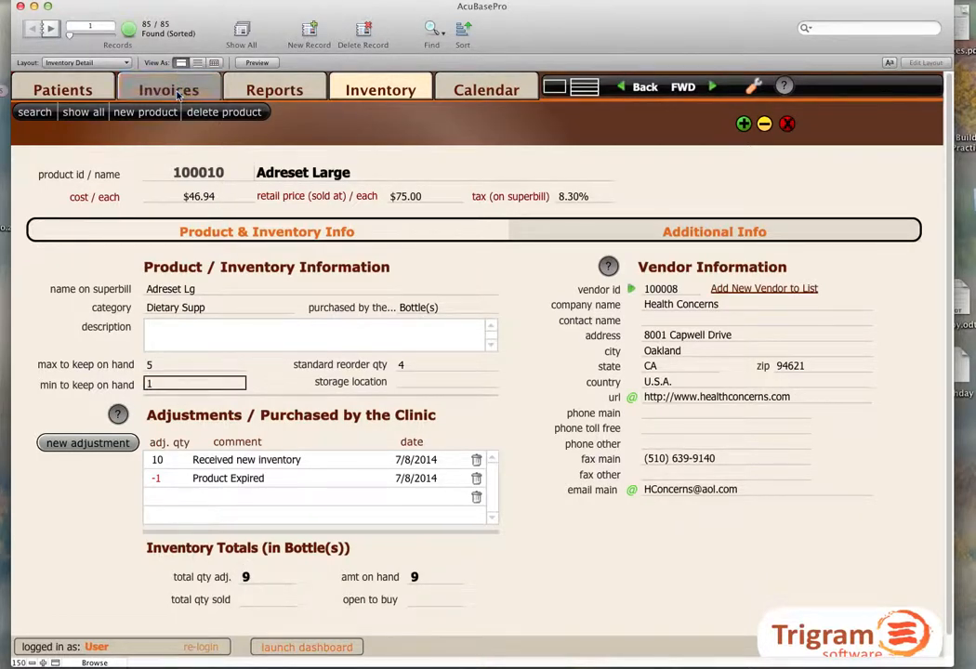
left_click(50, 157)
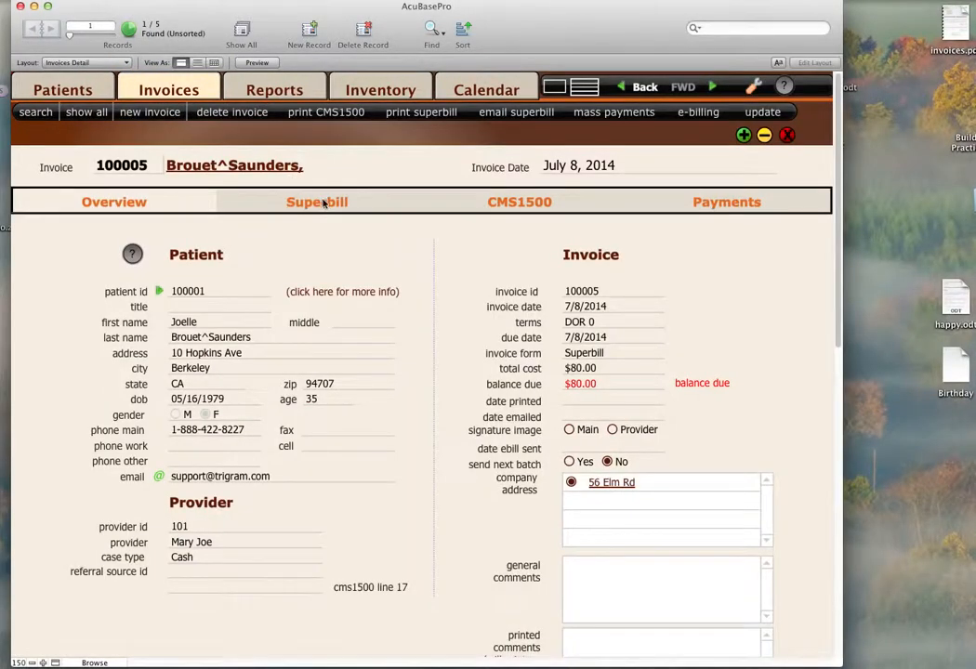
left_click(321, 203)
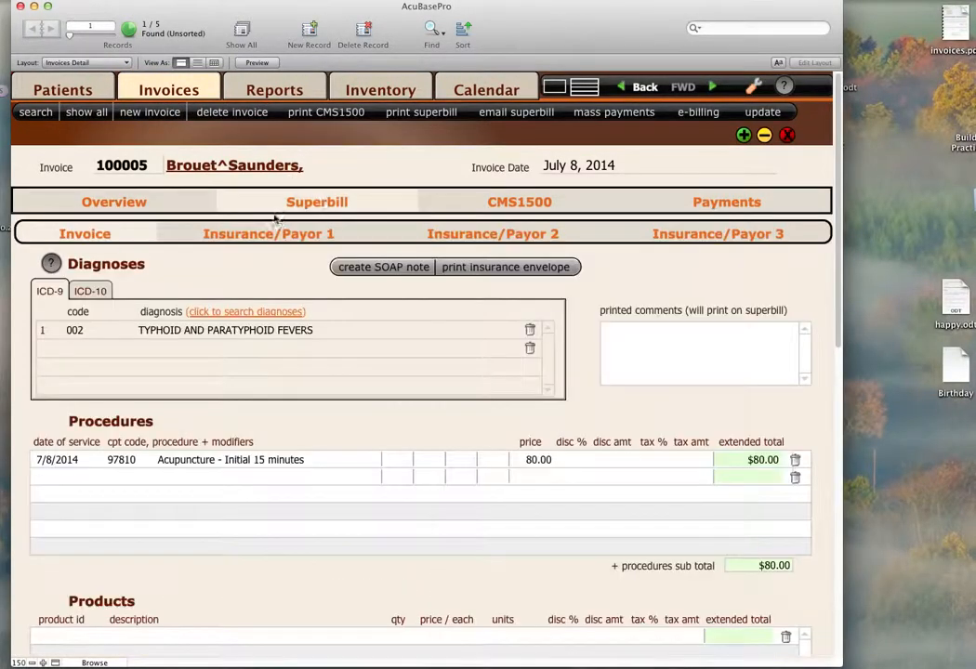
scroll(103, 576, "down", 2)
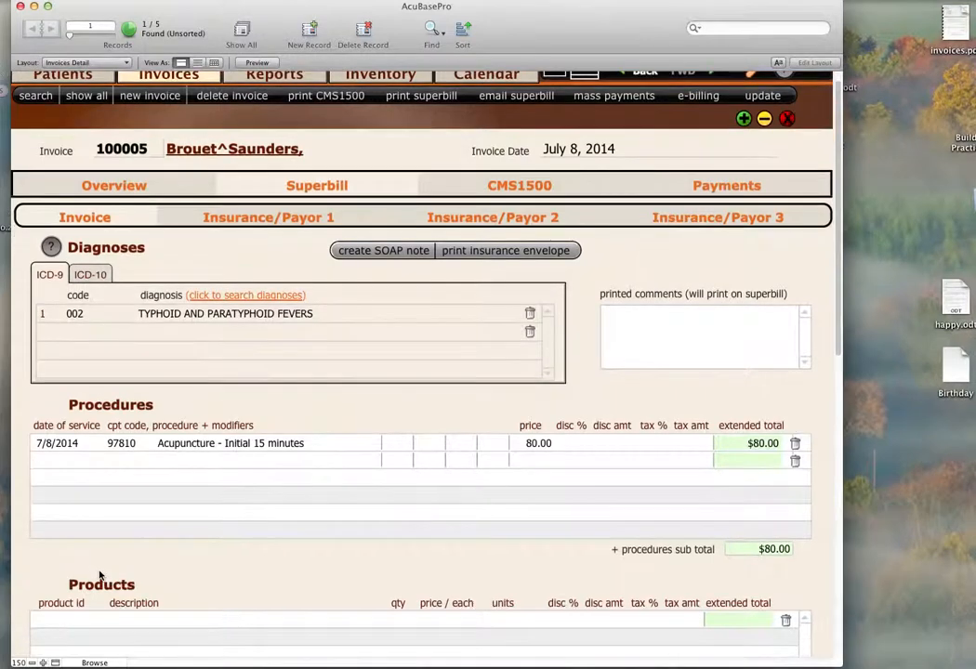
left_click(51, 605)
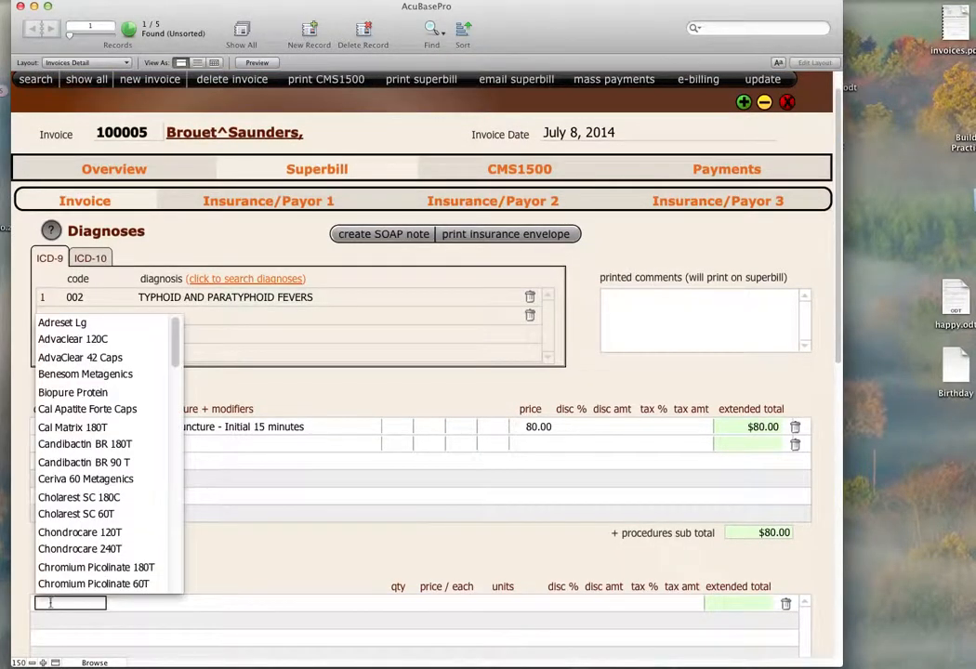
left_click(44, 325)
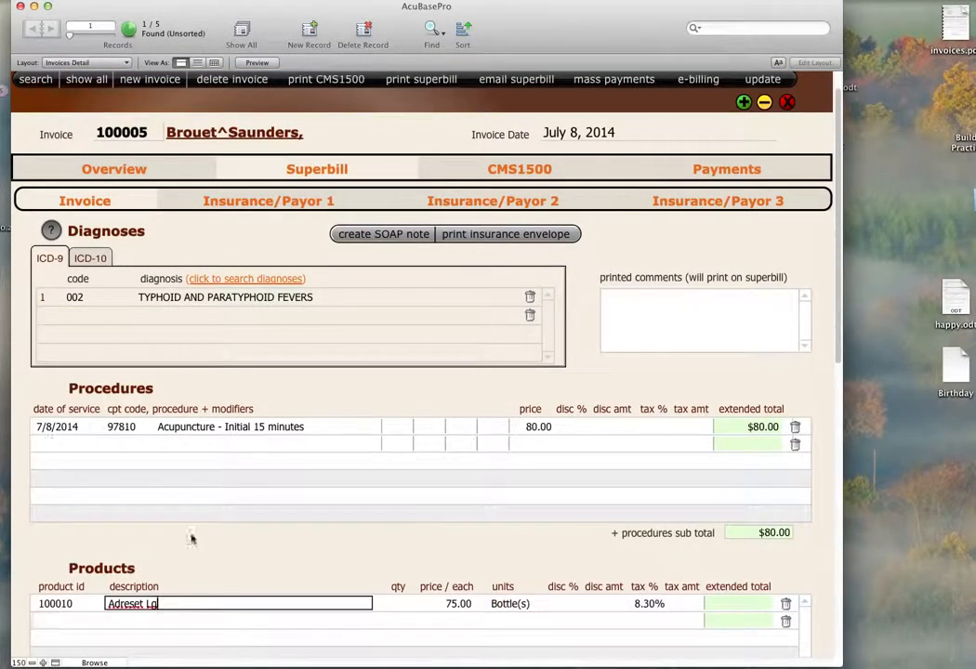
left_click(401, 606)
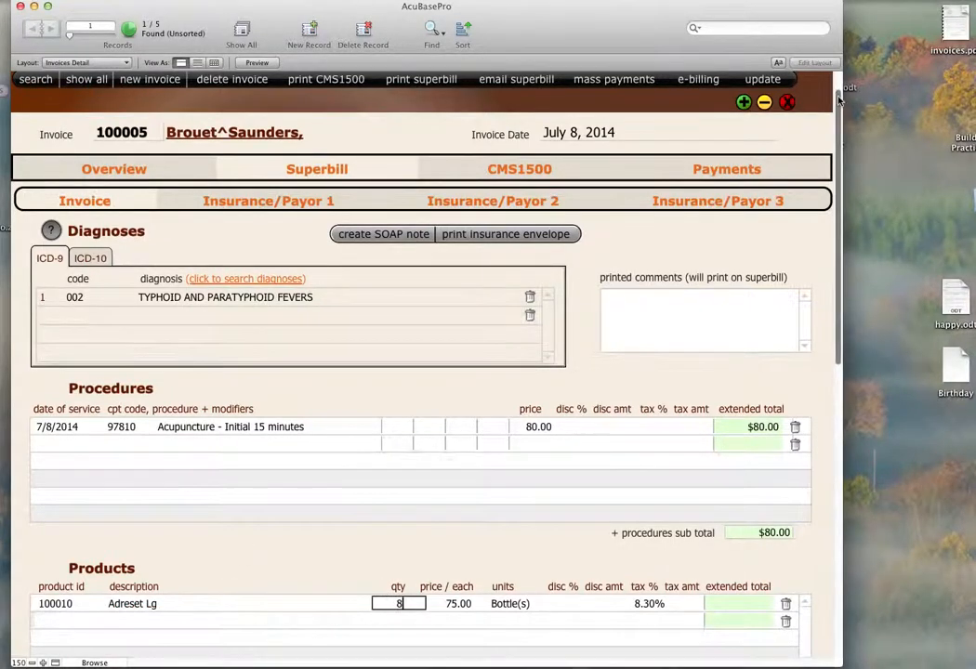
Return to the Adreset Large inventory record and set its minimum to keep on hand to 2.
scroll(687, 78, "up", 2)
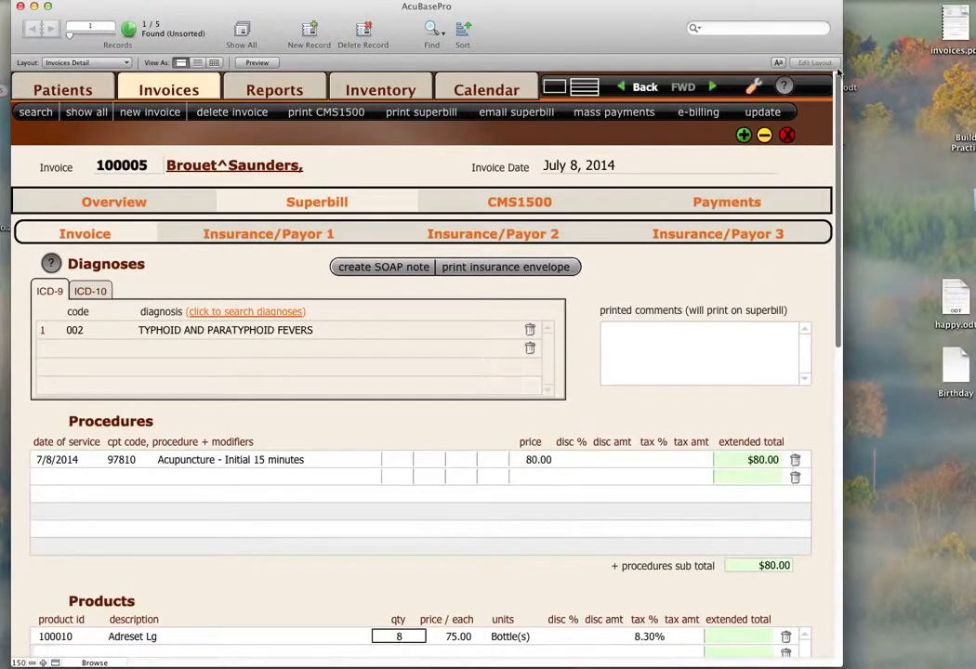
left_click(376, 93)
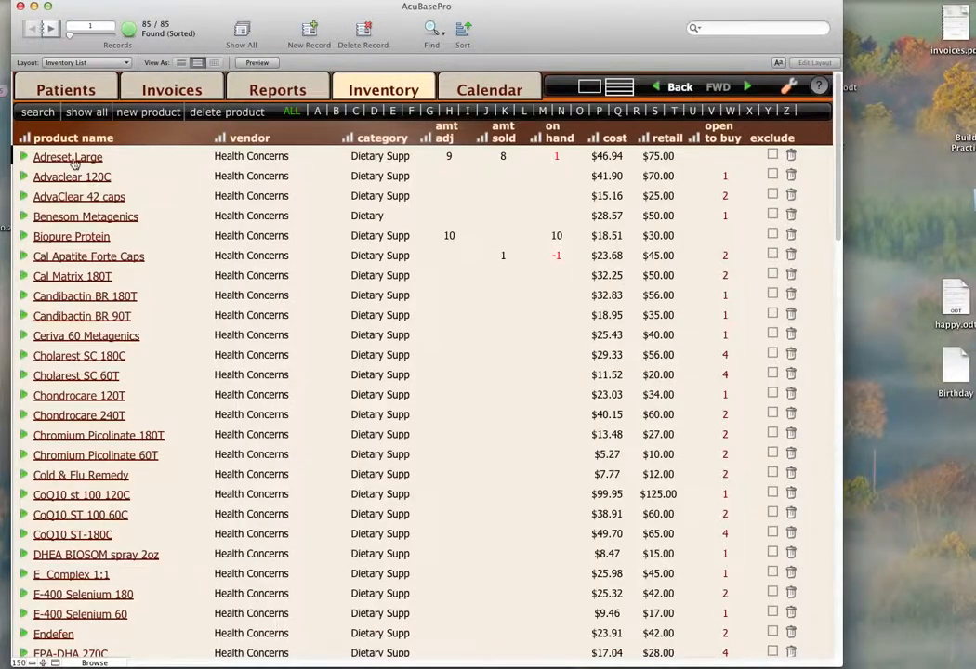
left_click(69, 157)
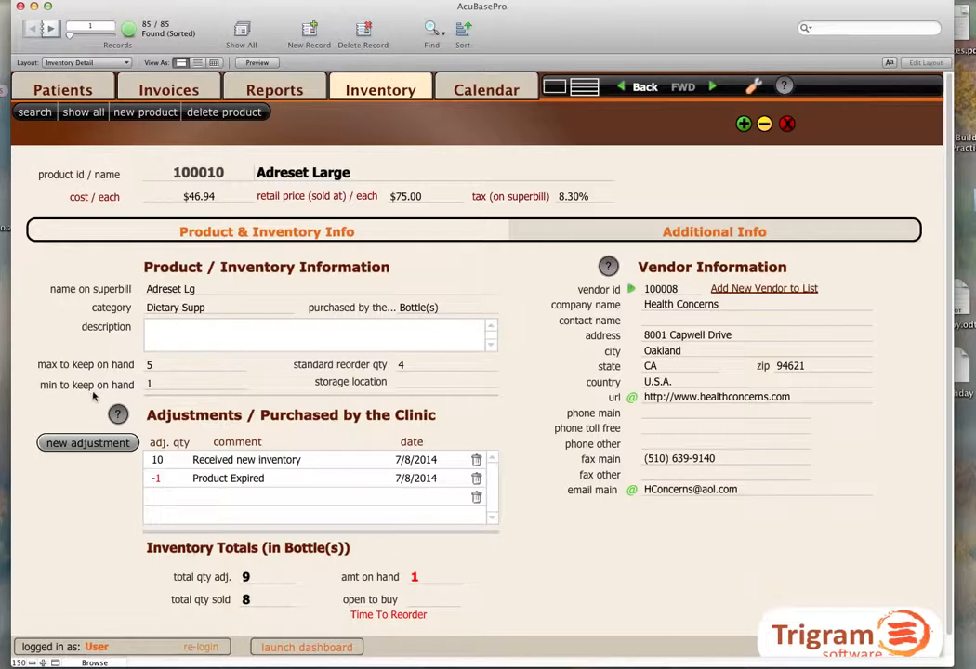
left_click(155, 385)
key("BackSpace")
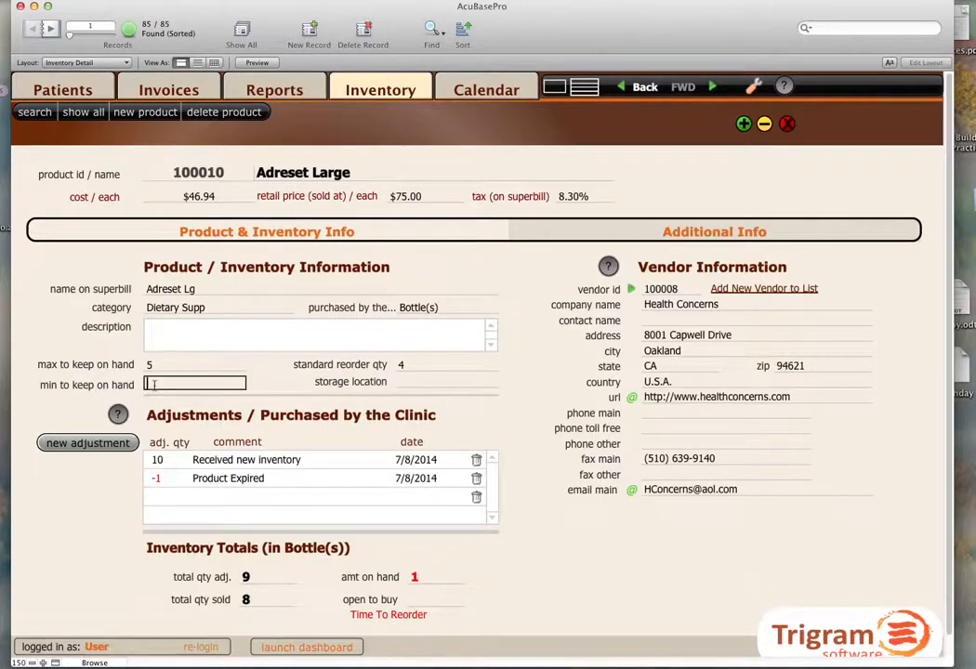
left_click(70, 523)
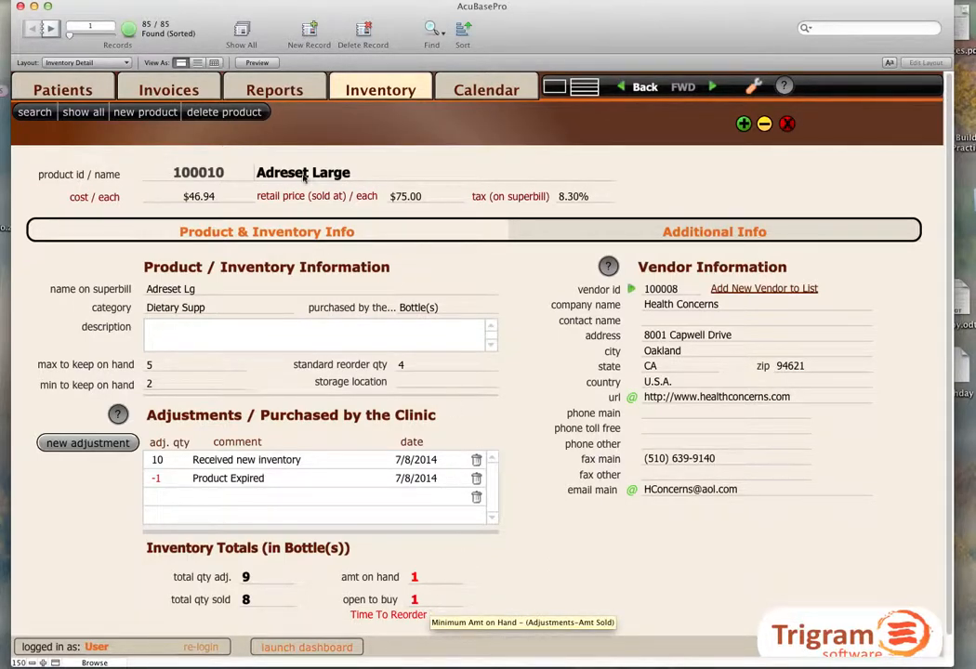
Search the inventory list for products with an open to buy value of >1.
left_click(583, 90)
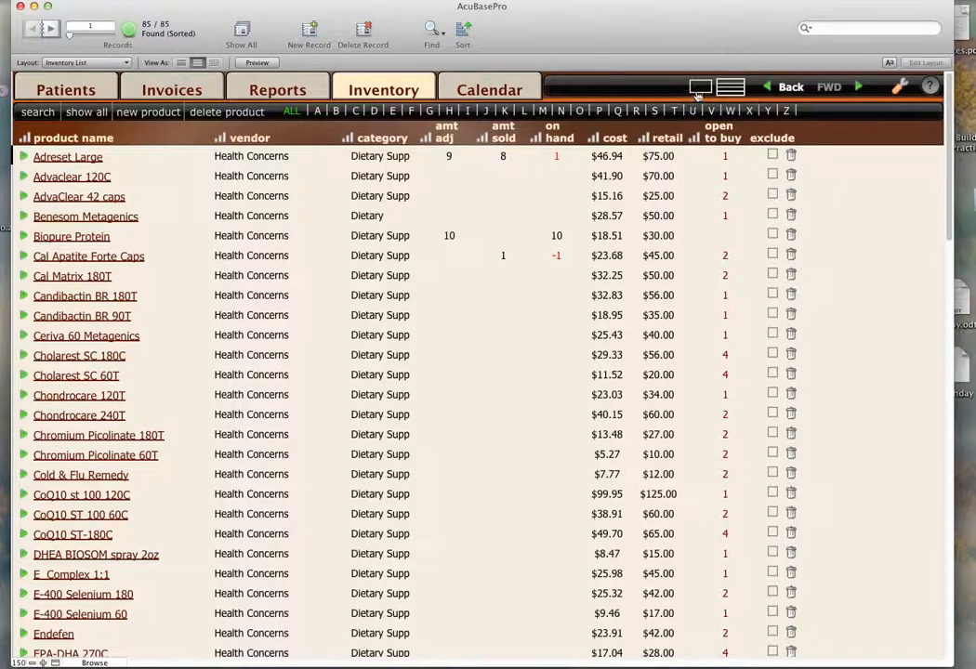
left_click(432, 31)
key("Tab")
key("Tab")
key("Tab")
key("Tab")
key("Tab")
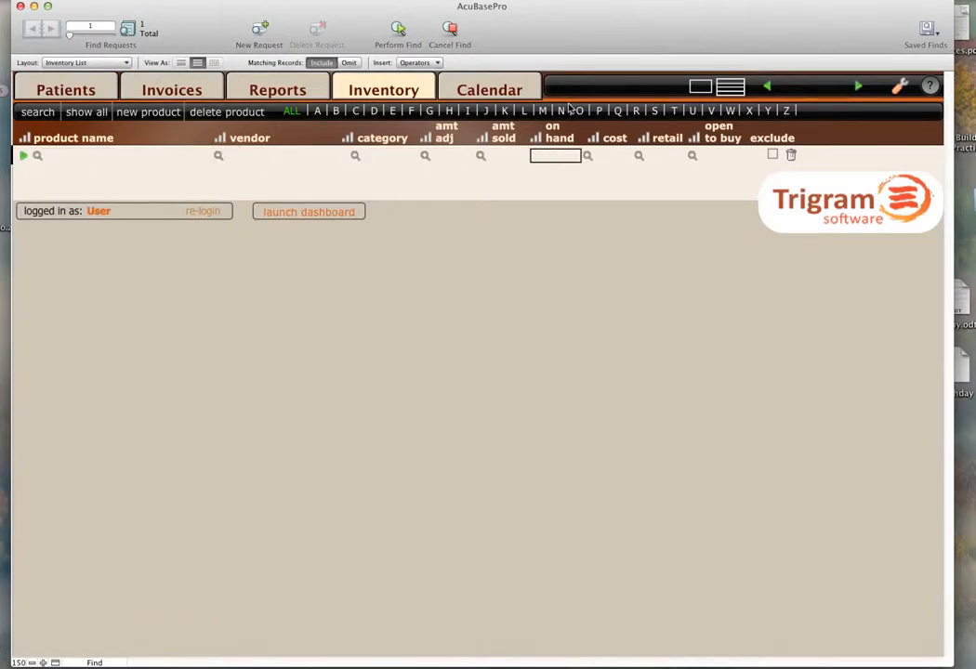
key("Tab")
key("Tab")
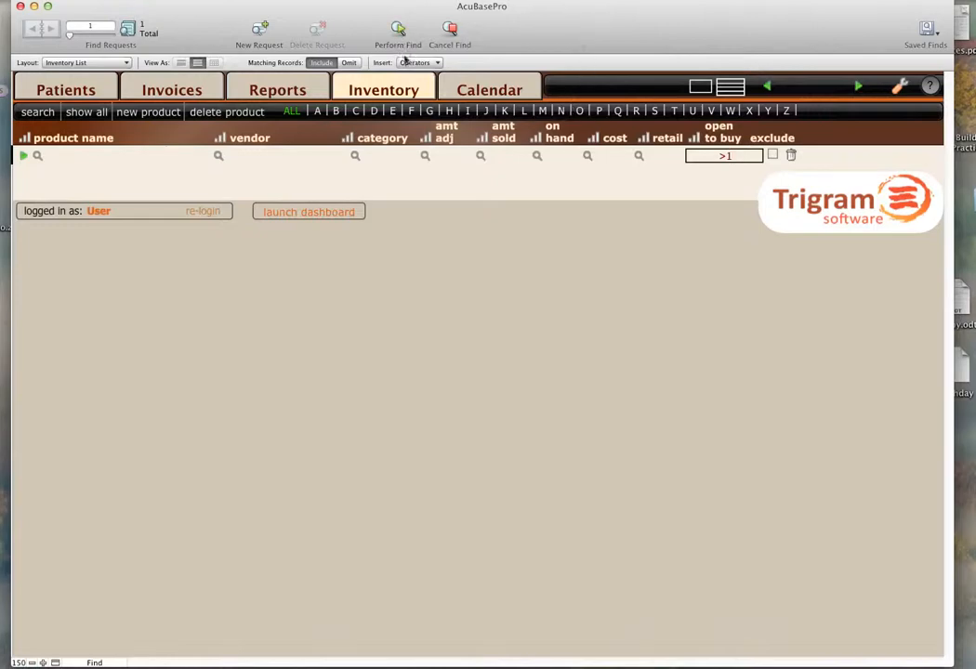
key("Return")
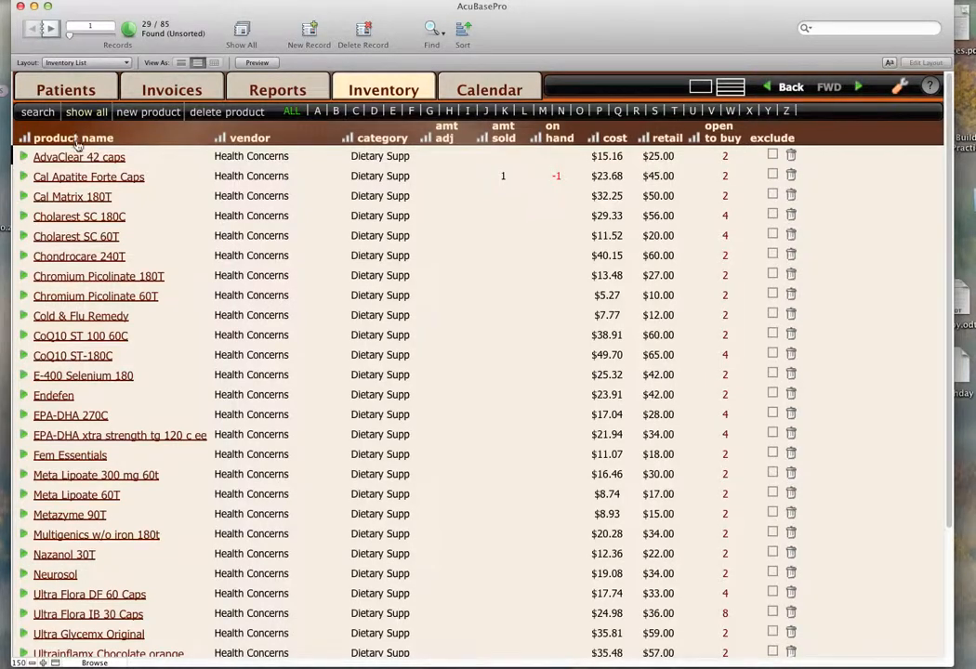
Show all products again and reopen Adreset Large to review its description field, vendor choices and additional info.
left_click(66, 113)
left_click(65, 157)
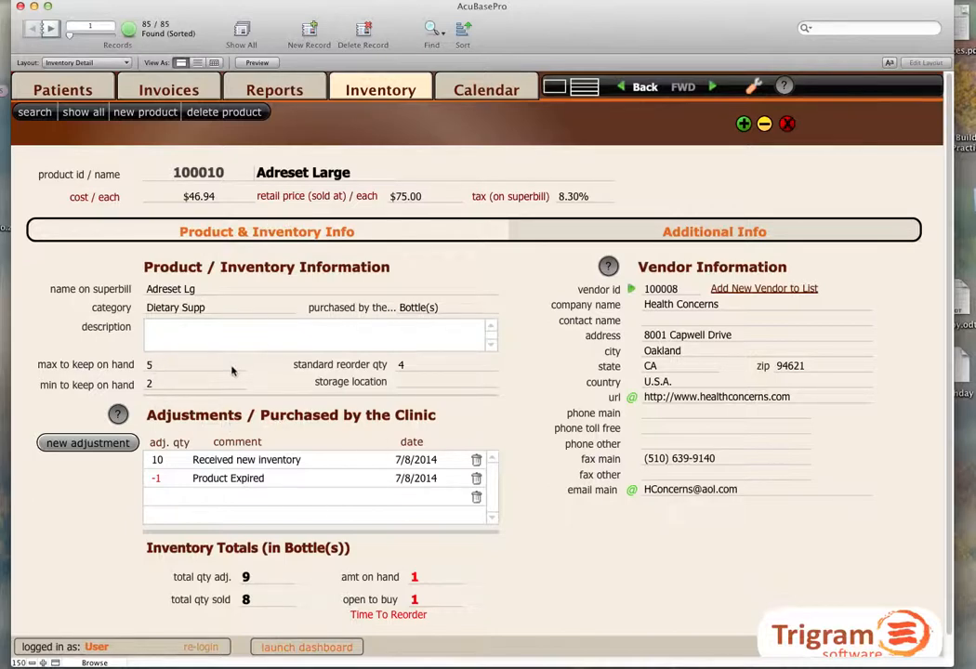
left_click(208, 334)
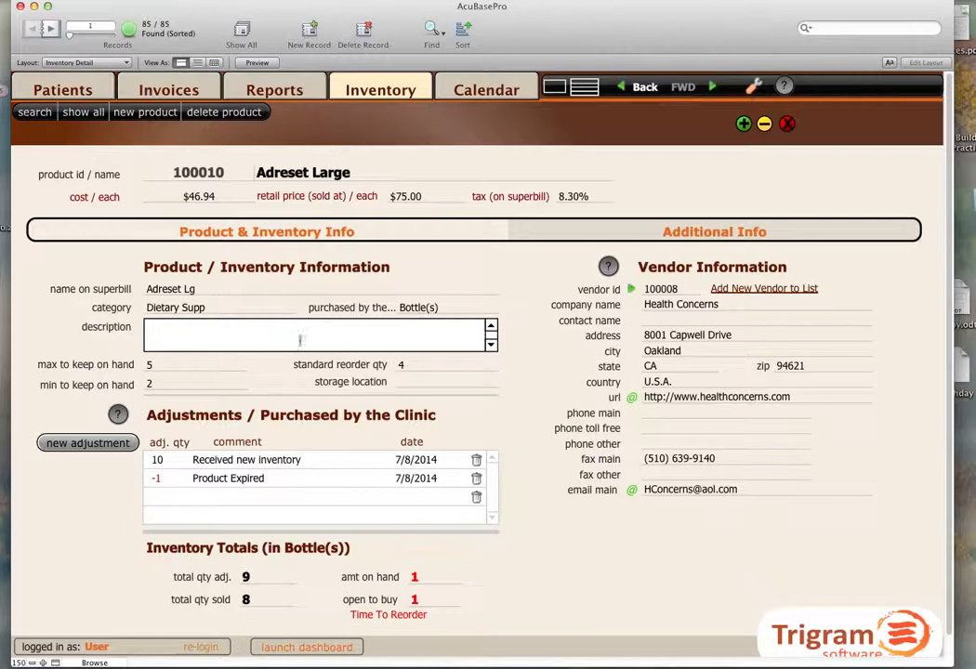
left_click(674, 292)
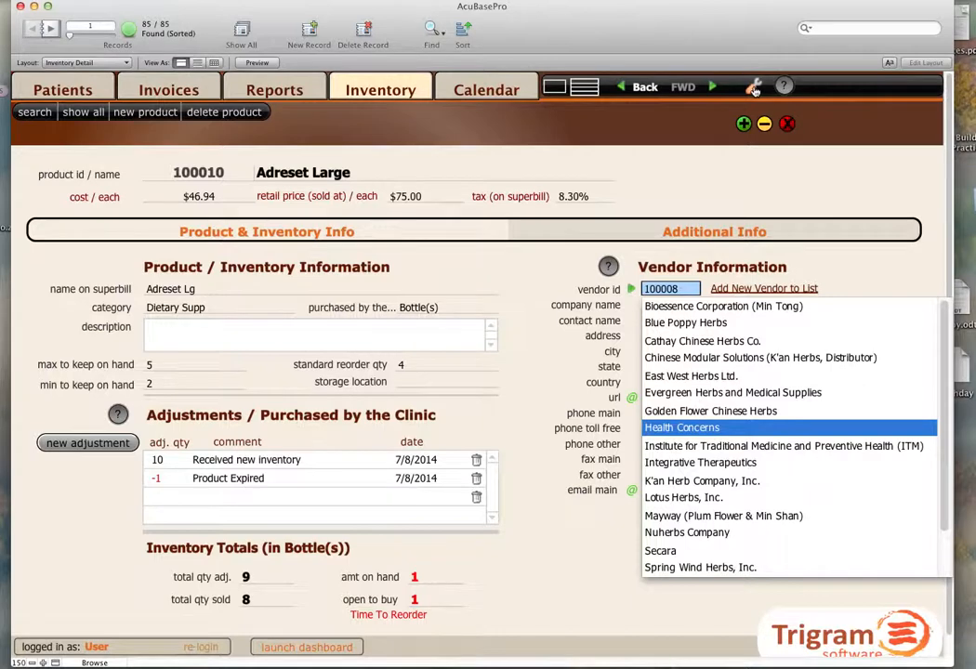
left_click(696, 234)
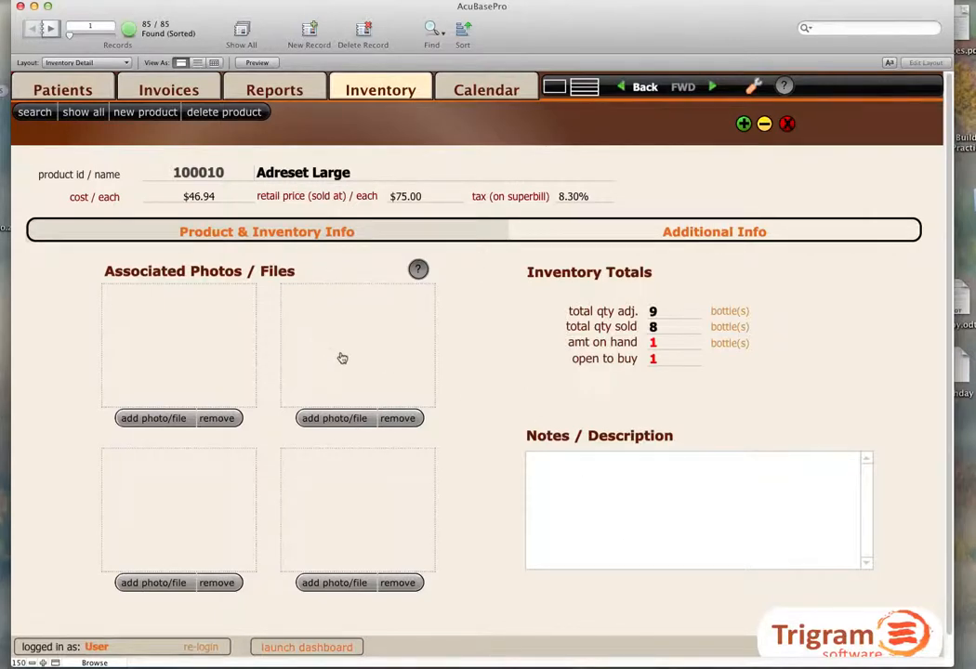
left_click(356, 236)
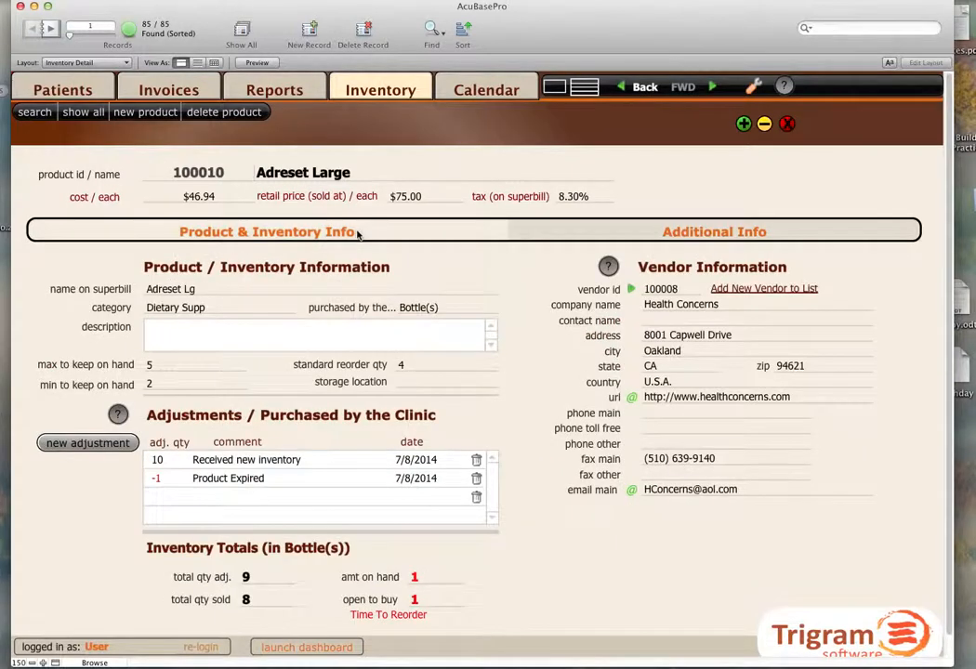